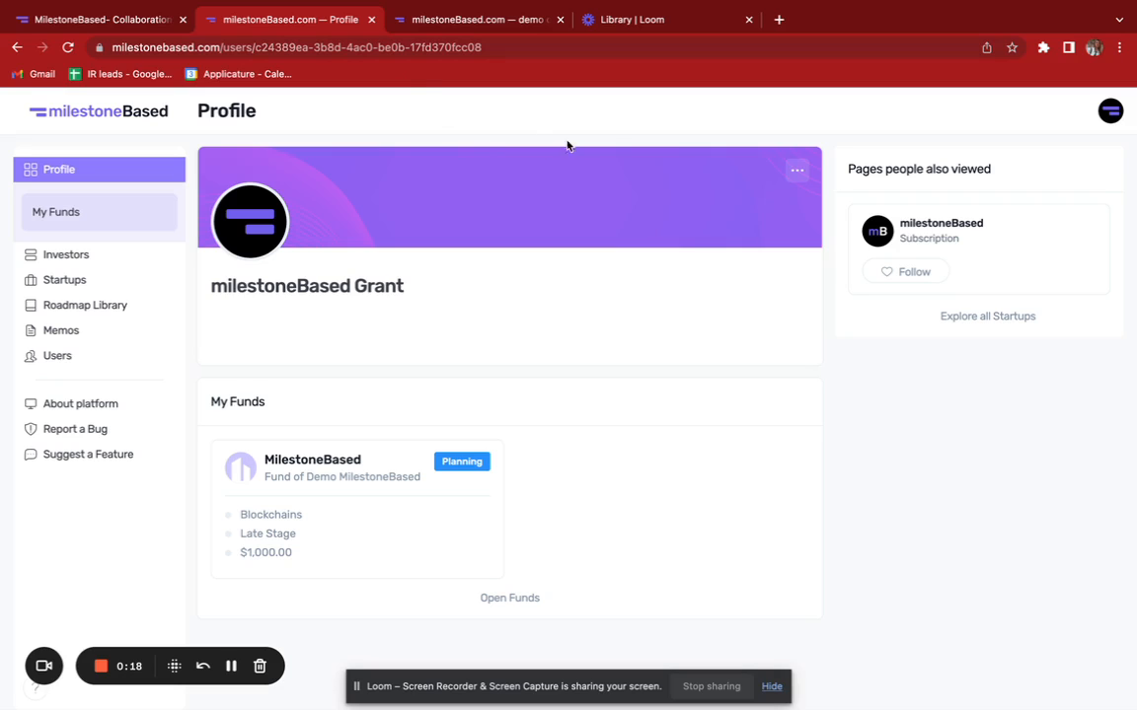
# Review the General, Experience and Education sections of the profile editing form, and return to the profile.
pyautogui.click(797, 175)
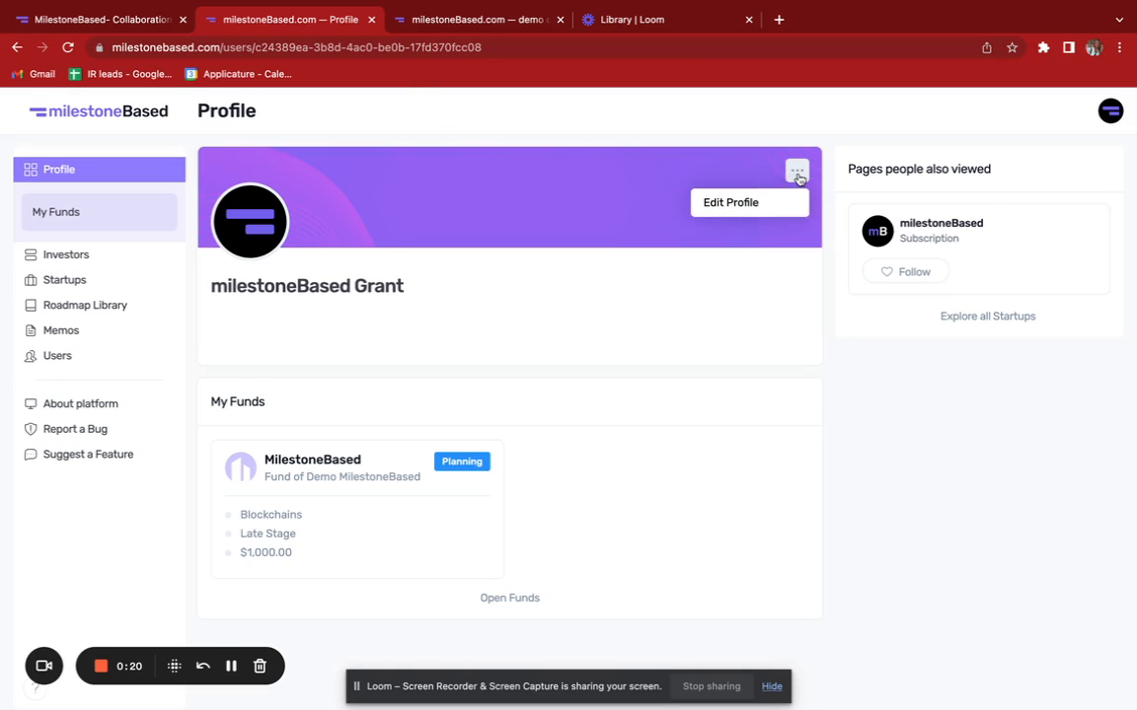
pyautogui.click(765, 197)
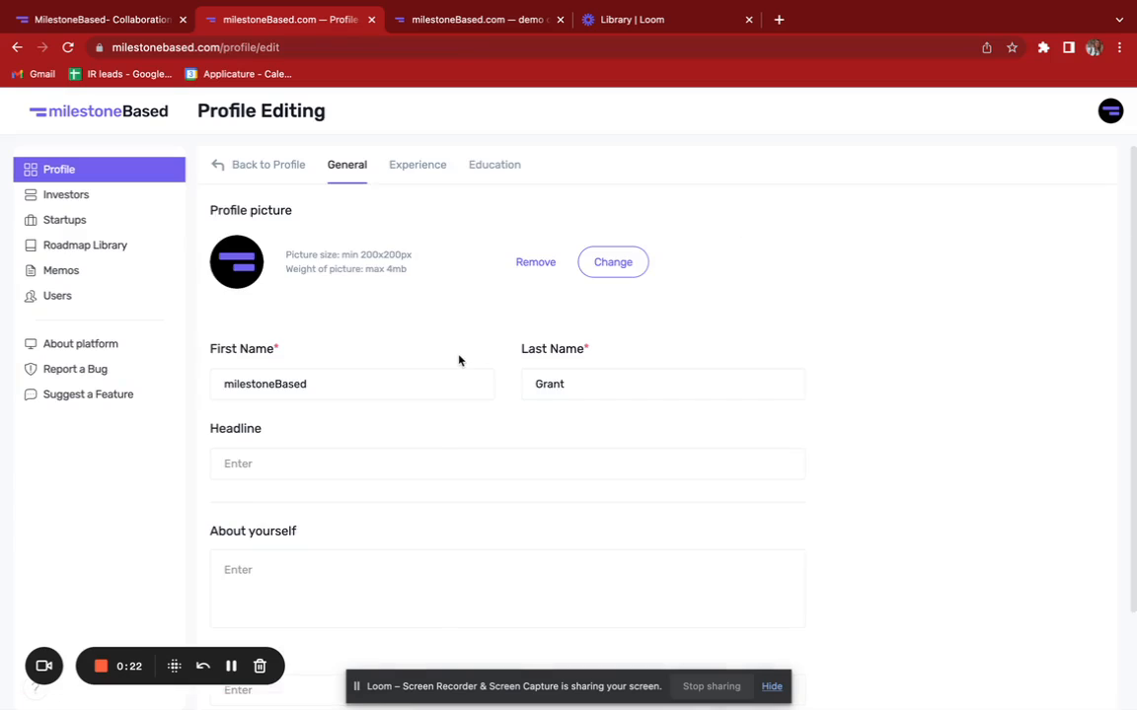
pyautogui.scroll(-2, 459, 360)
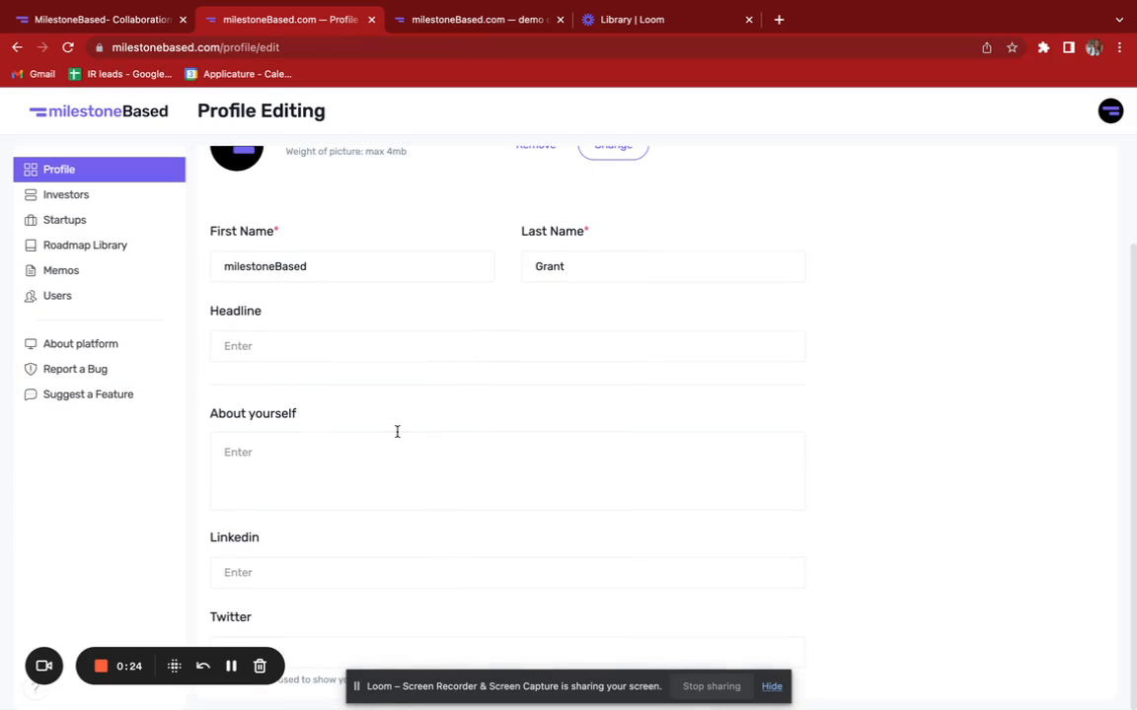
pyautogui.scroll(2, 396, 431)
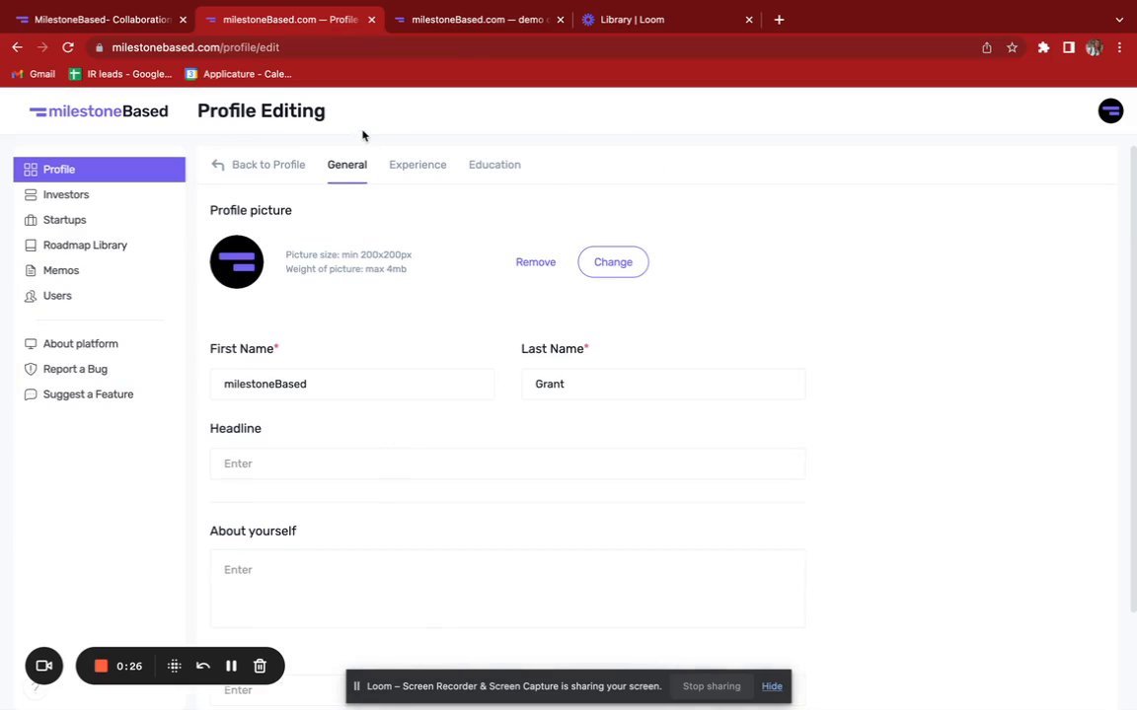
pyautogui.click(418, 170)
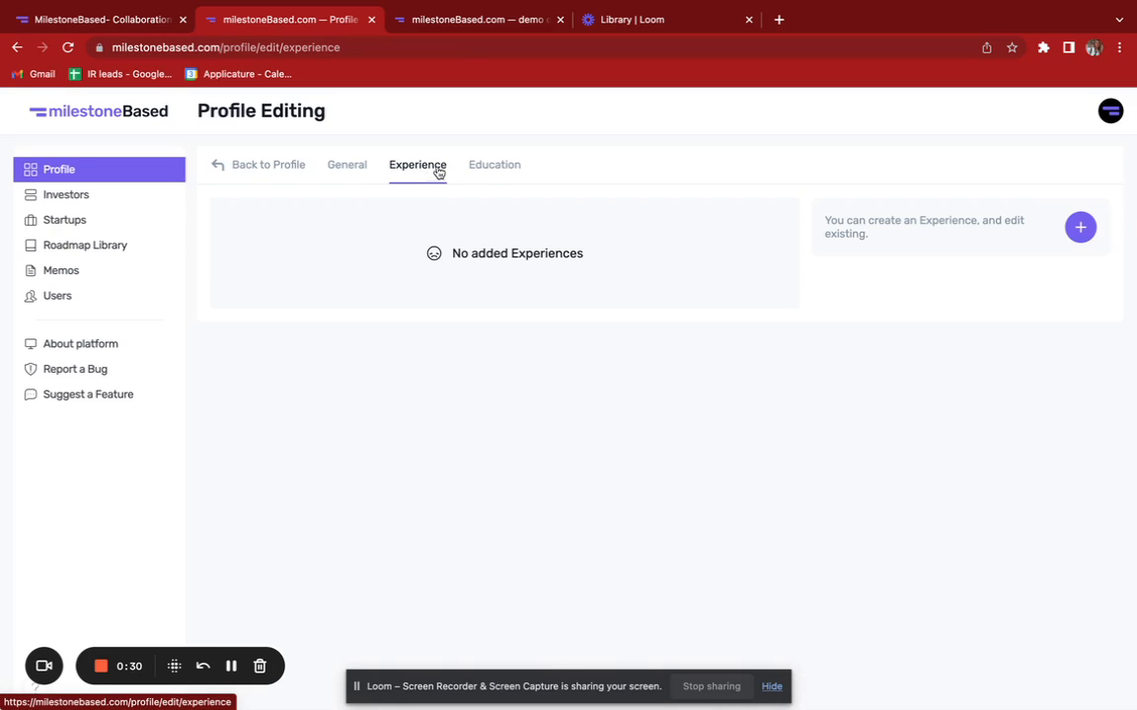
pyautogui.click(494, 170)
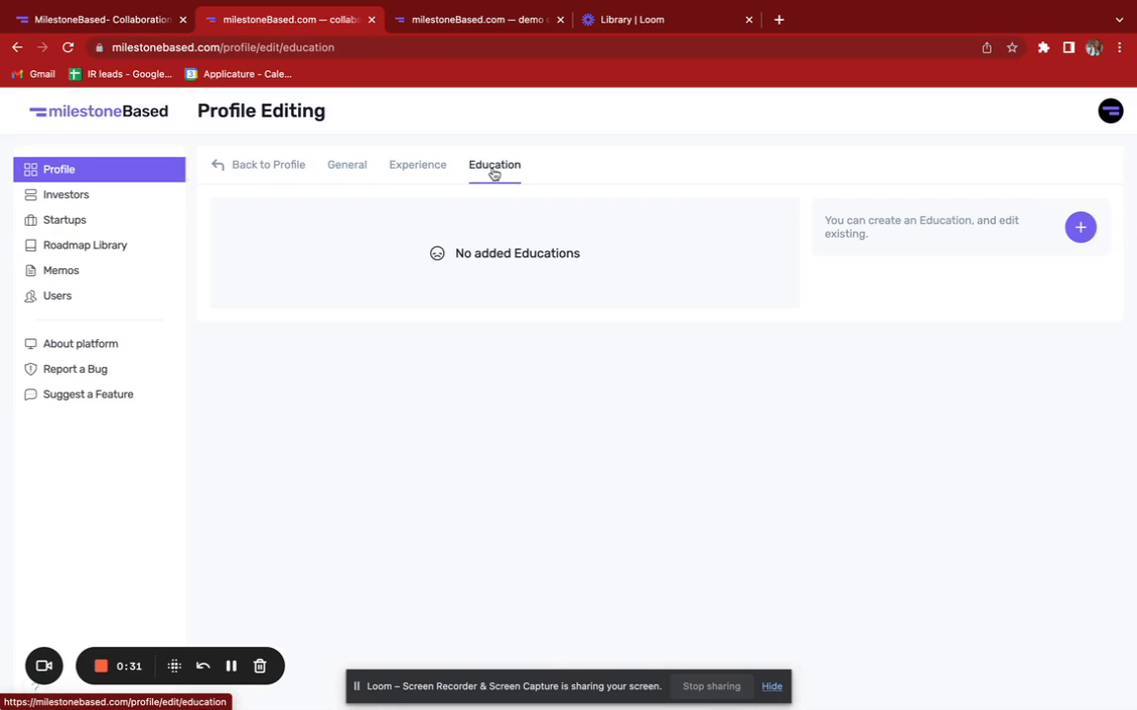
pyautogui.click(218, 170)
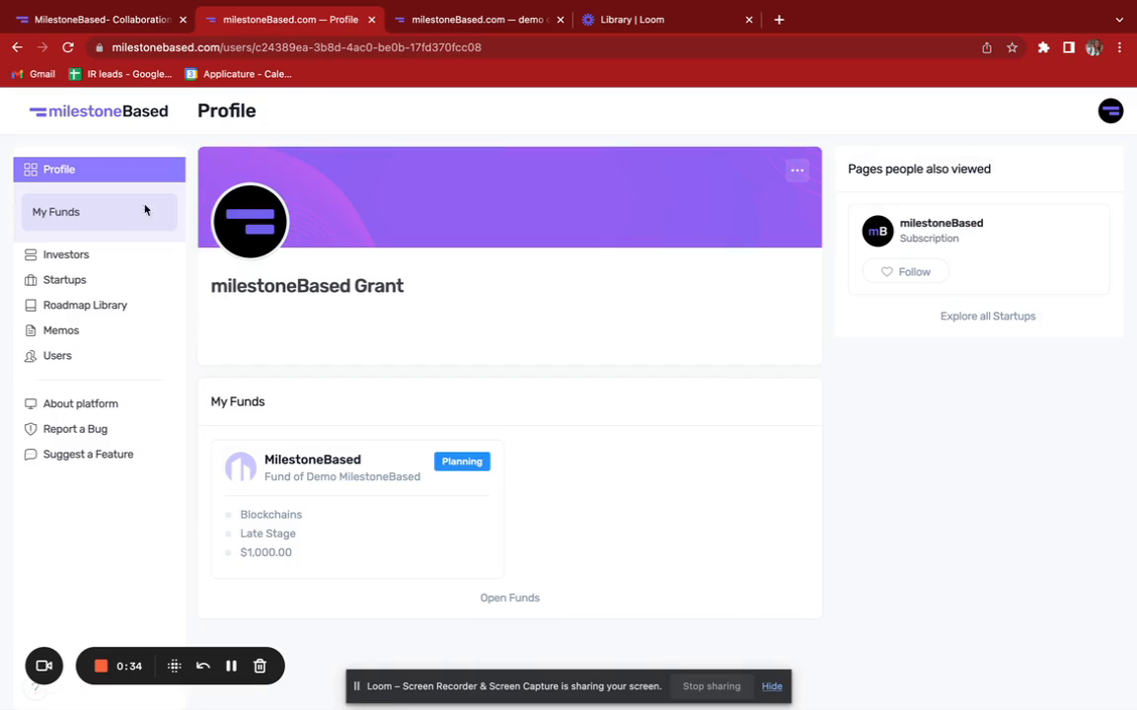
# Open the list of all investors and browse through its entries.
pyautogui.click(55, 258)
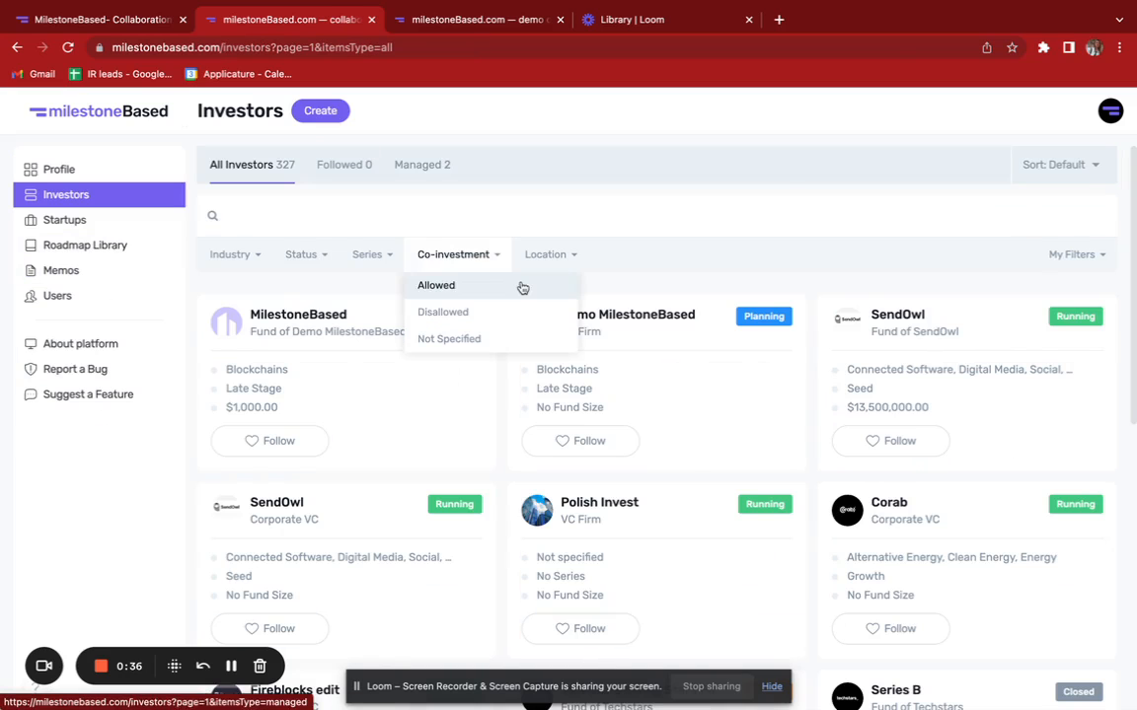
pyautogui.scroll(-6, 541, 294)
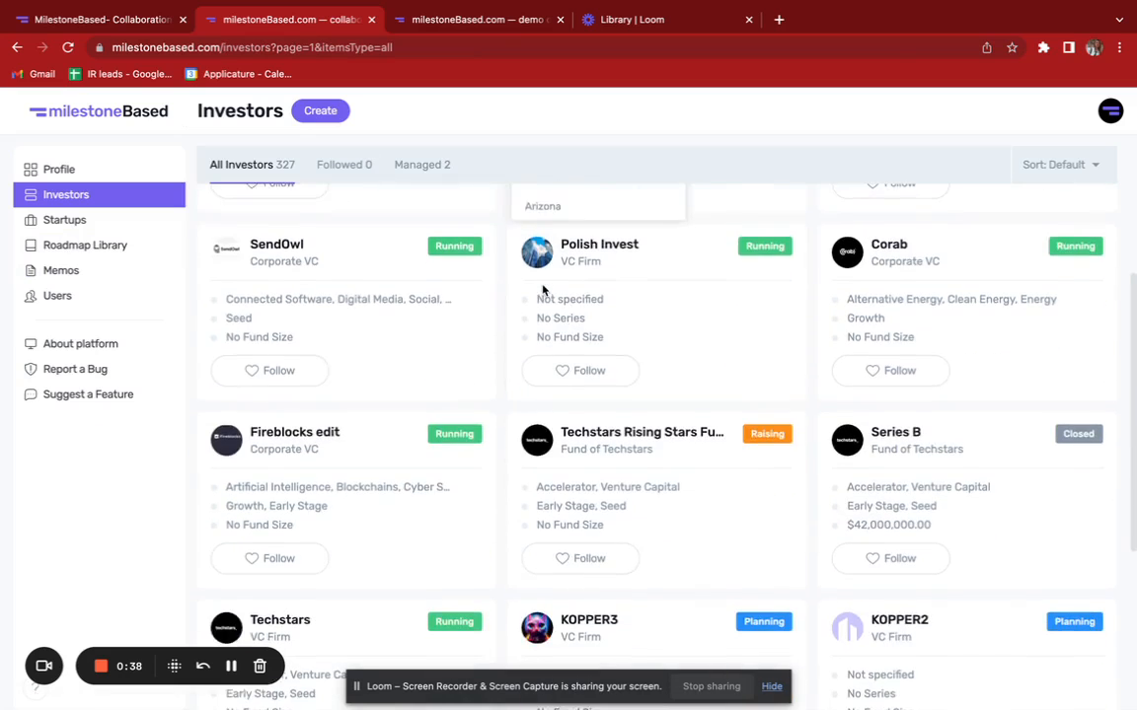
pyautogui.scroll(-3, 542, 291)
pyautogui.scroll(9, 543, 289)
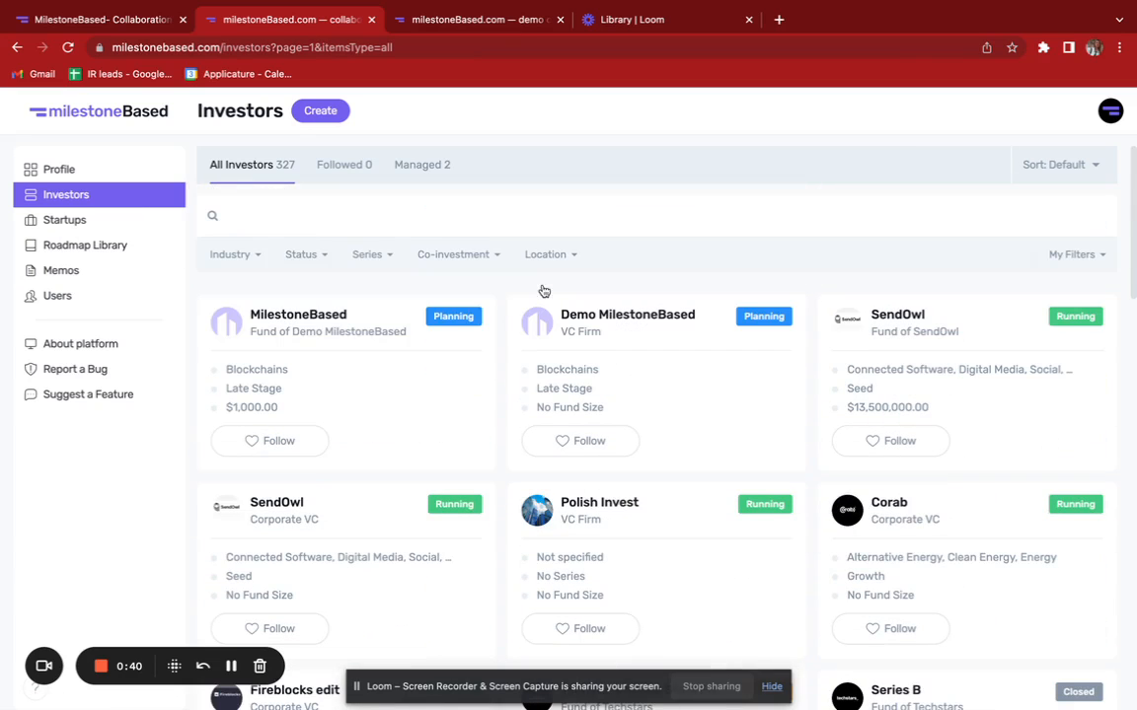
# Try filtering the investors by the HealthCare industry and look at the option to save the filter.
pyautogui.moveTo(278, 252)
pyautogui.moveTo(198, 251)
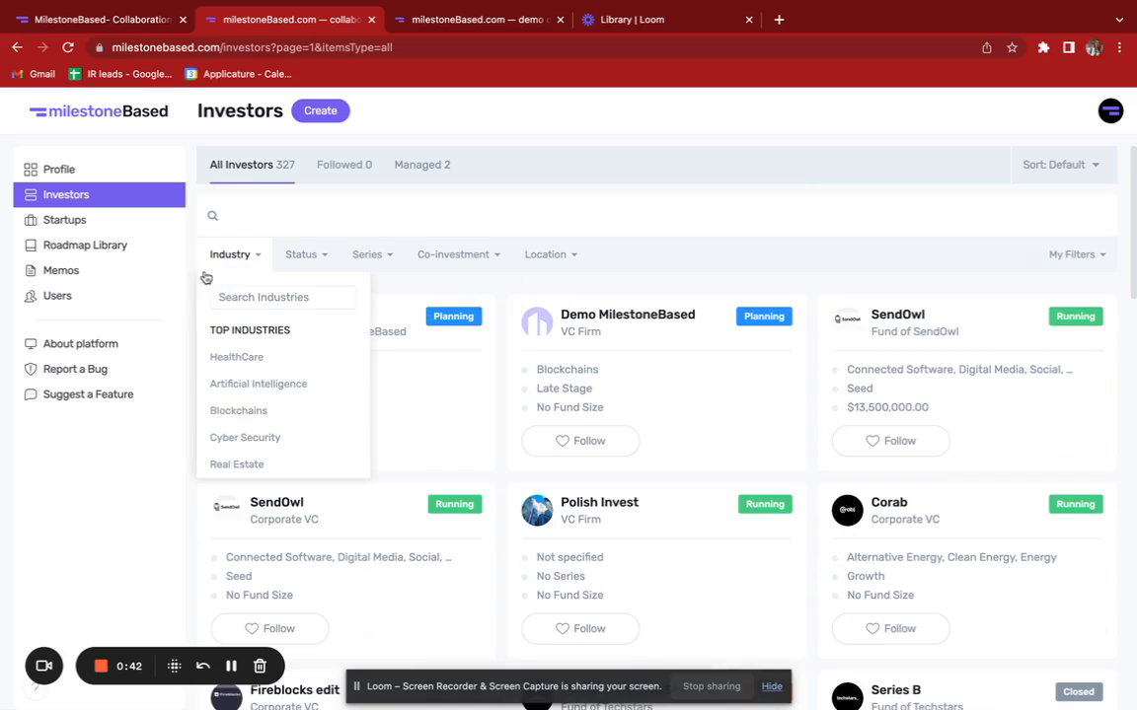
pyautogui.click(238, 357)
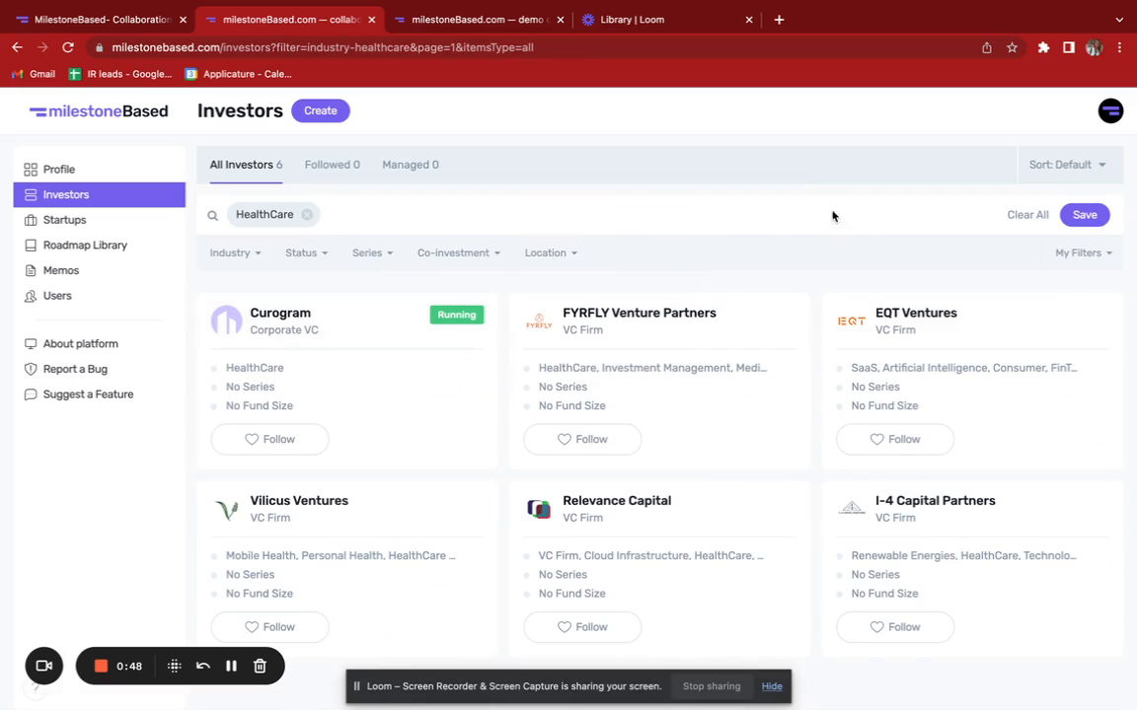
pyautogui.click(1082, 218)
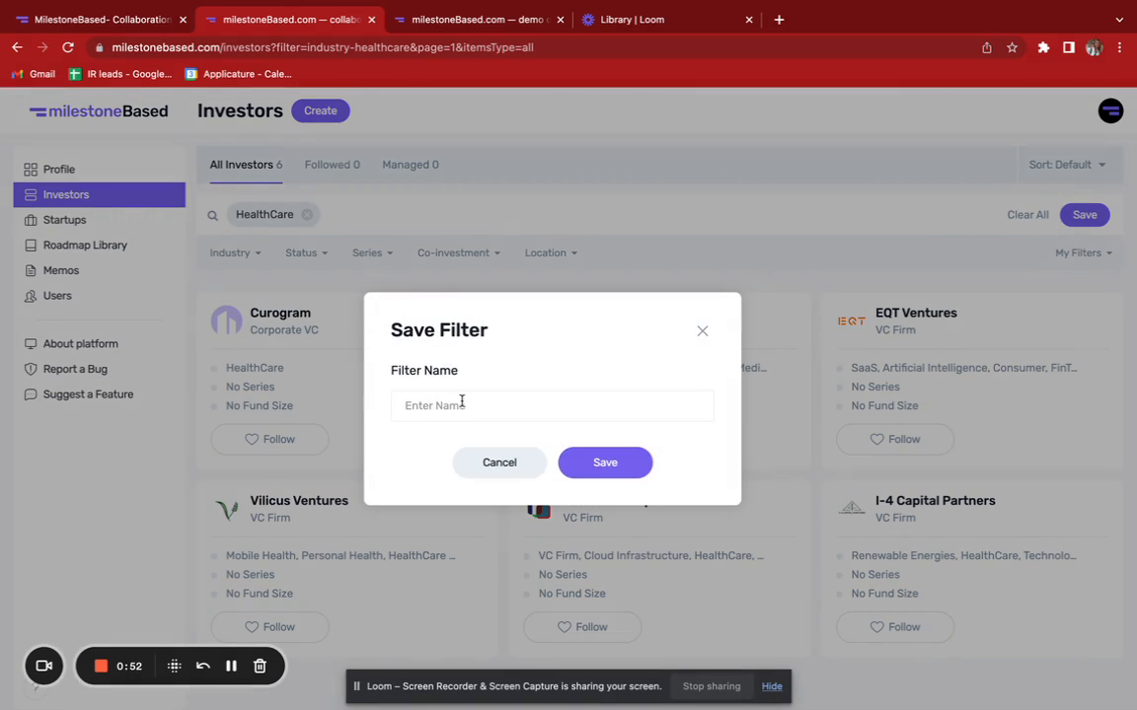
pyautogui.click(703, 332)
pyautogui.click(307, 215)
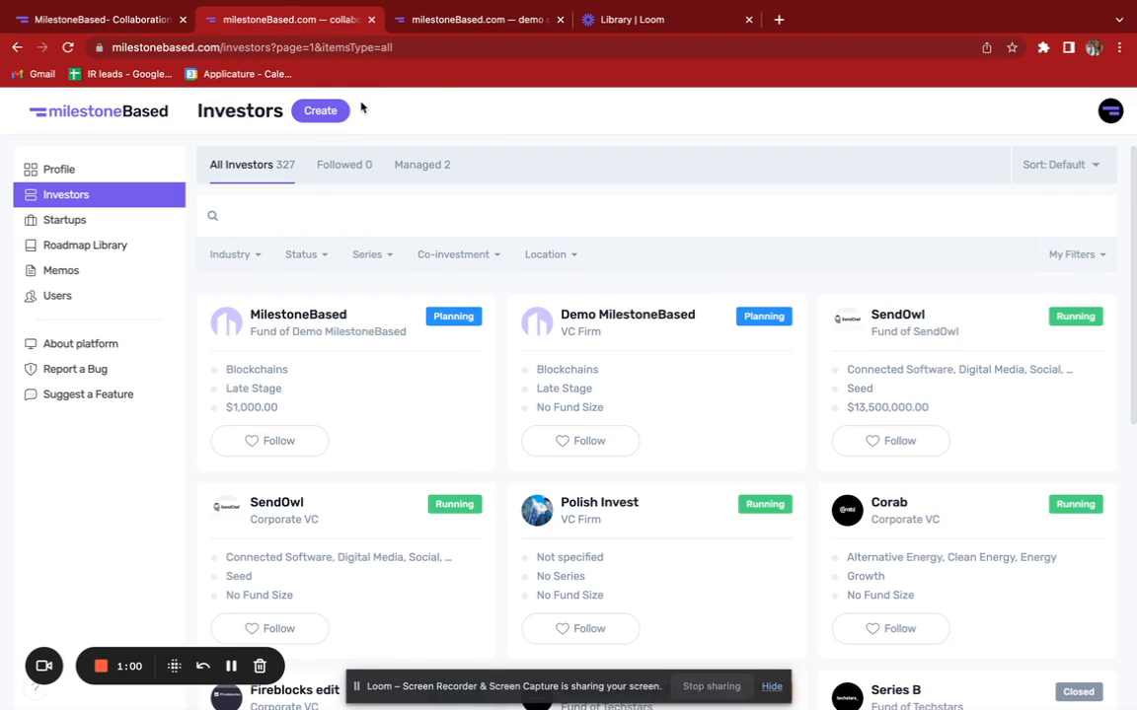
# Look at the related firm stage of the new fund form and cancel the fund creation.
pyautogui.click(318, 111)
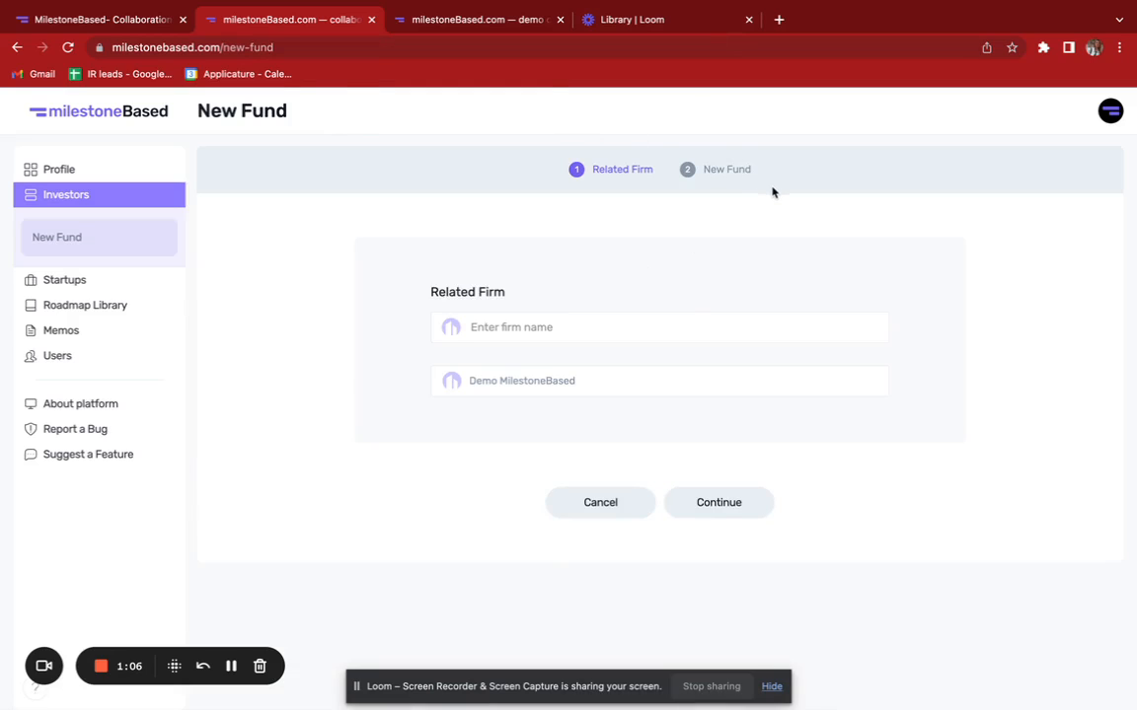
pyautogui.scroll(-1, 574, 423)
pyautogui.scroll(1, 573, 423)
pyautogui.click(609, 505)
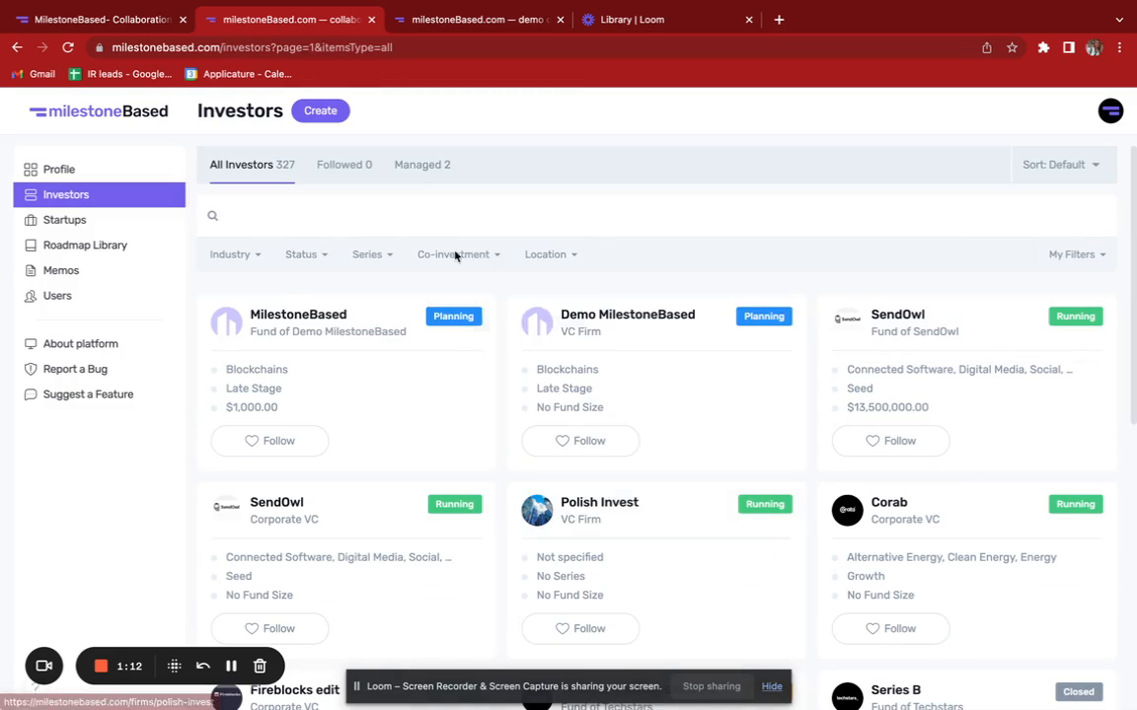
# Open the Demo MilestoneBased firm from the managed investors and review its summary.
pyautogui.click(422, 161)
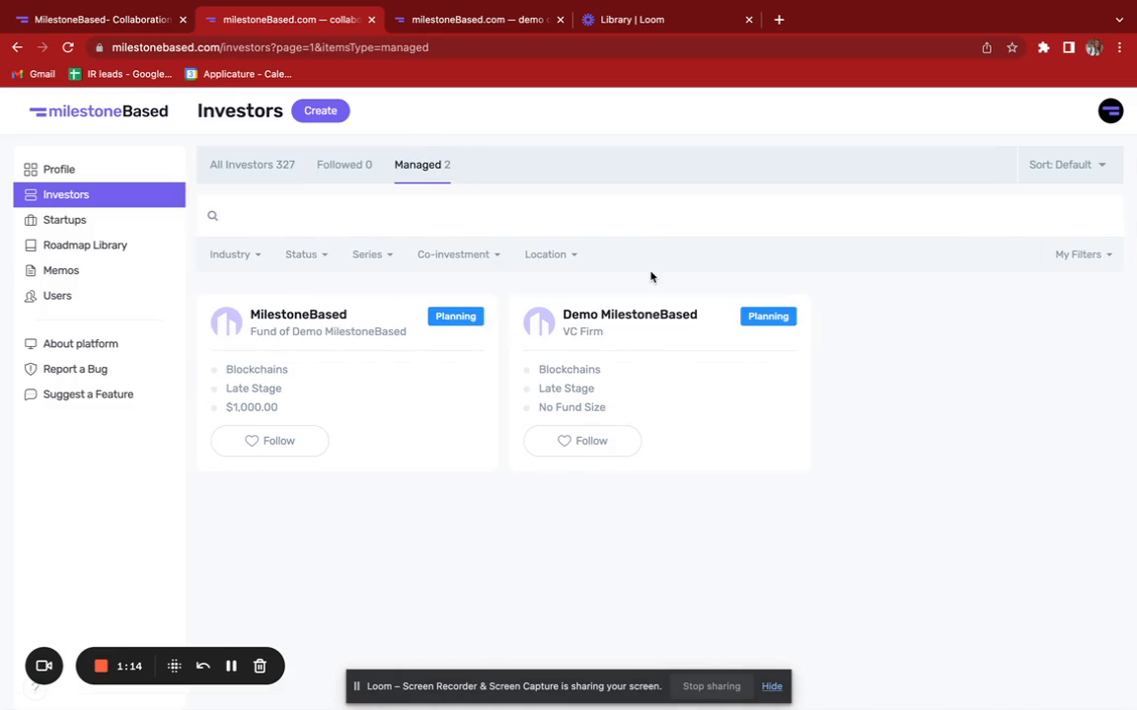
pyautogui.click(592, 317)
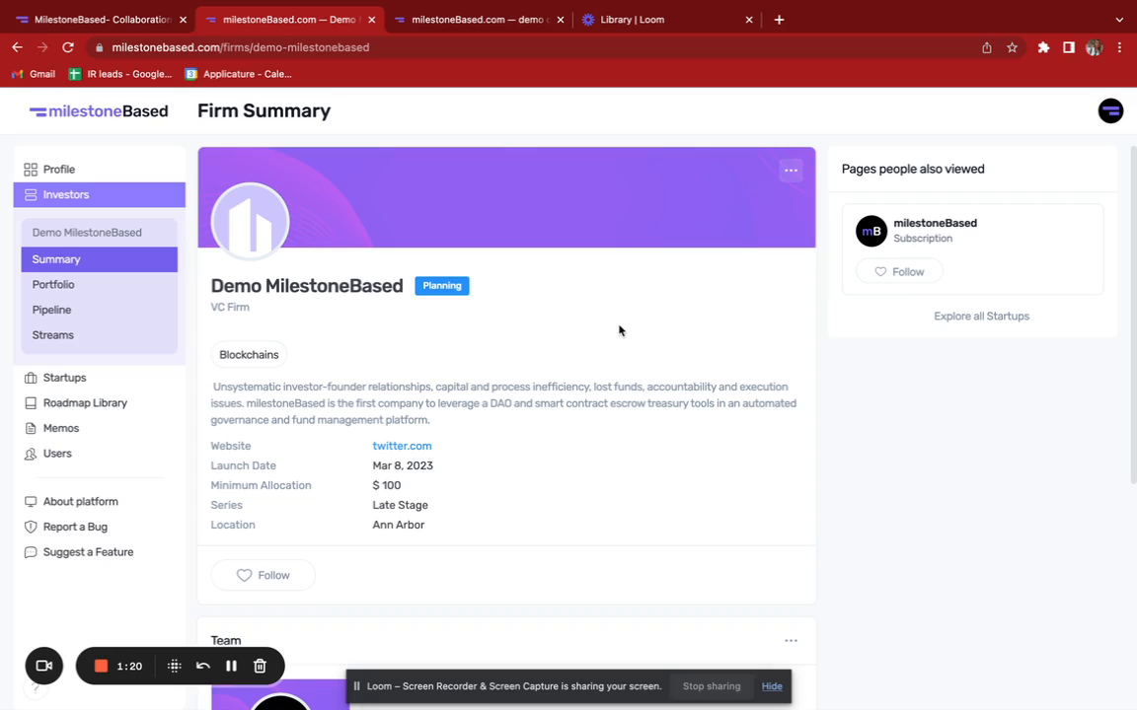
pyautogui.scroll(-2, 618, 331)
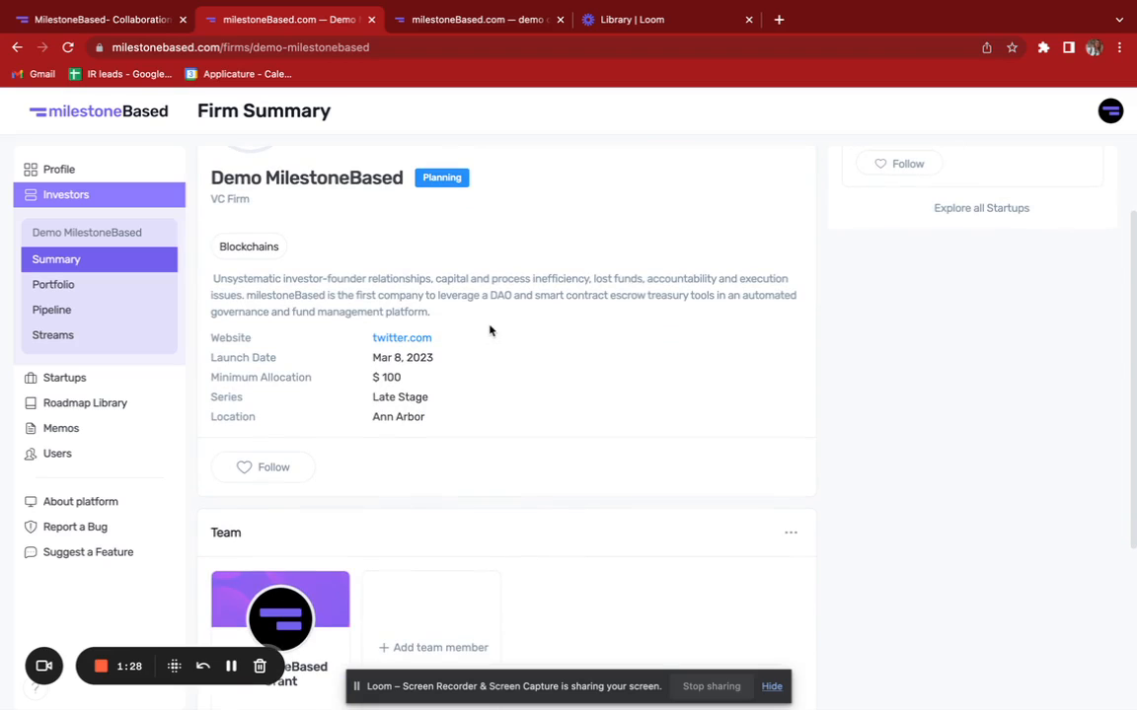
pyautogui.scroll(-5, 489, 330)
# View the firm's new team member form, close it unfilled, and review the funds section of the summary.
pyautogui.click(426, 449)
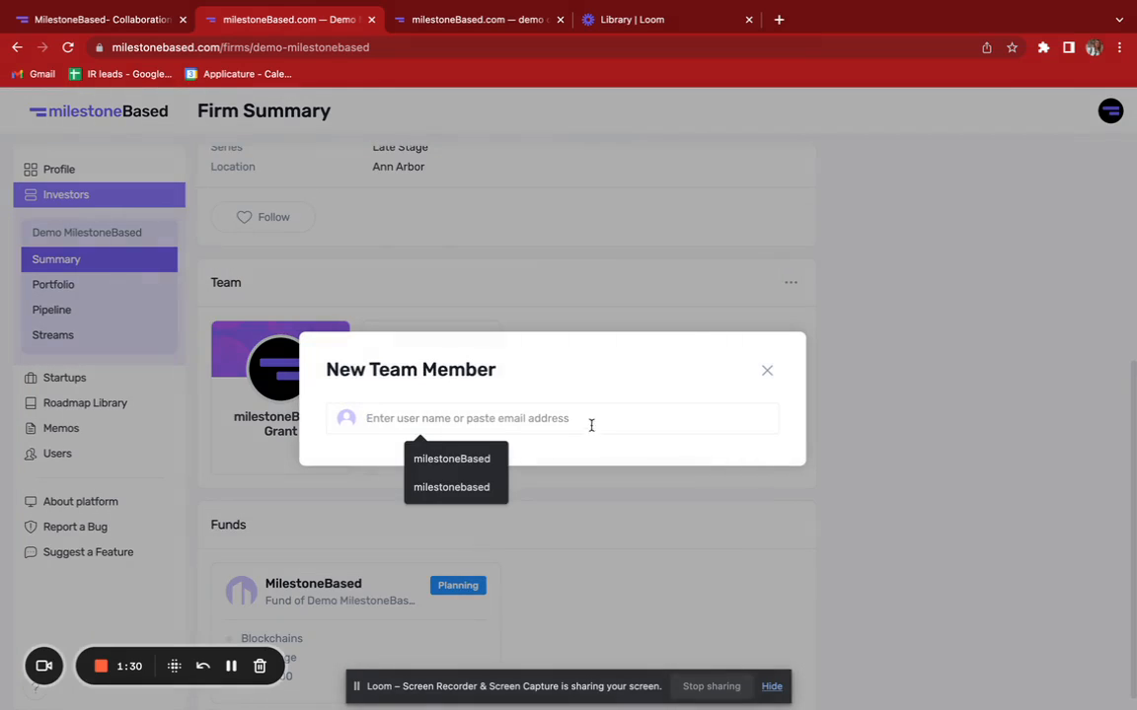
pyautogui.click(769, 370)
pyautogui.scroll(-1, 592, 464)
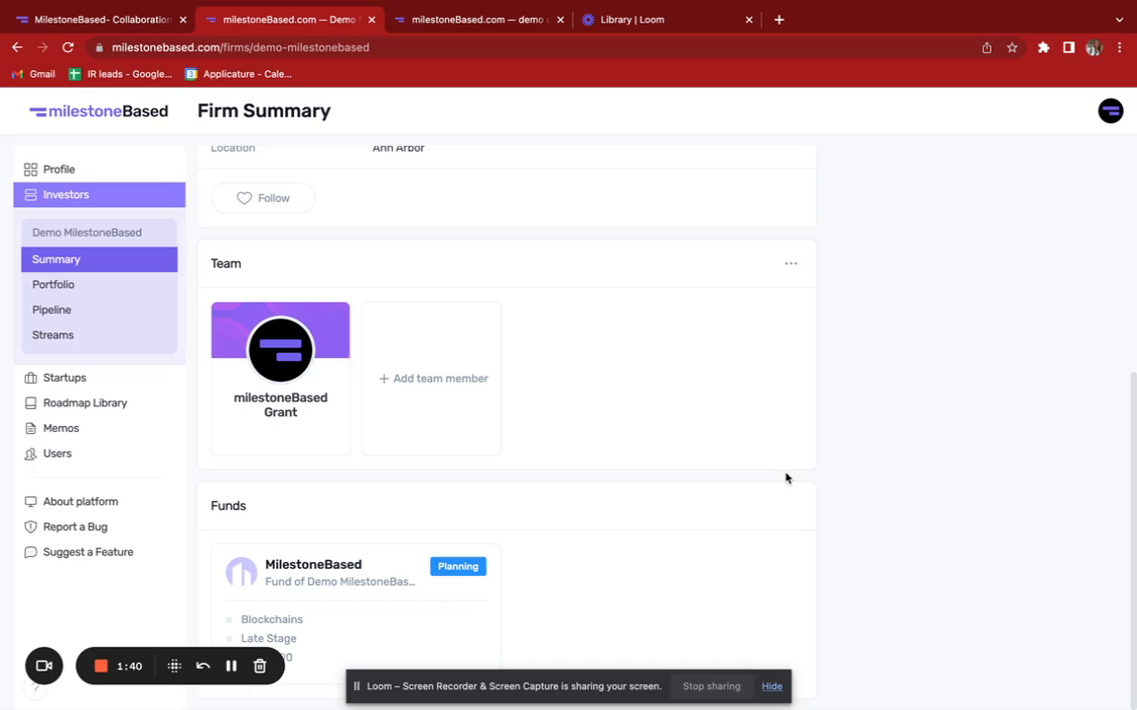
pyautogui.scroll(4, 782, 409)
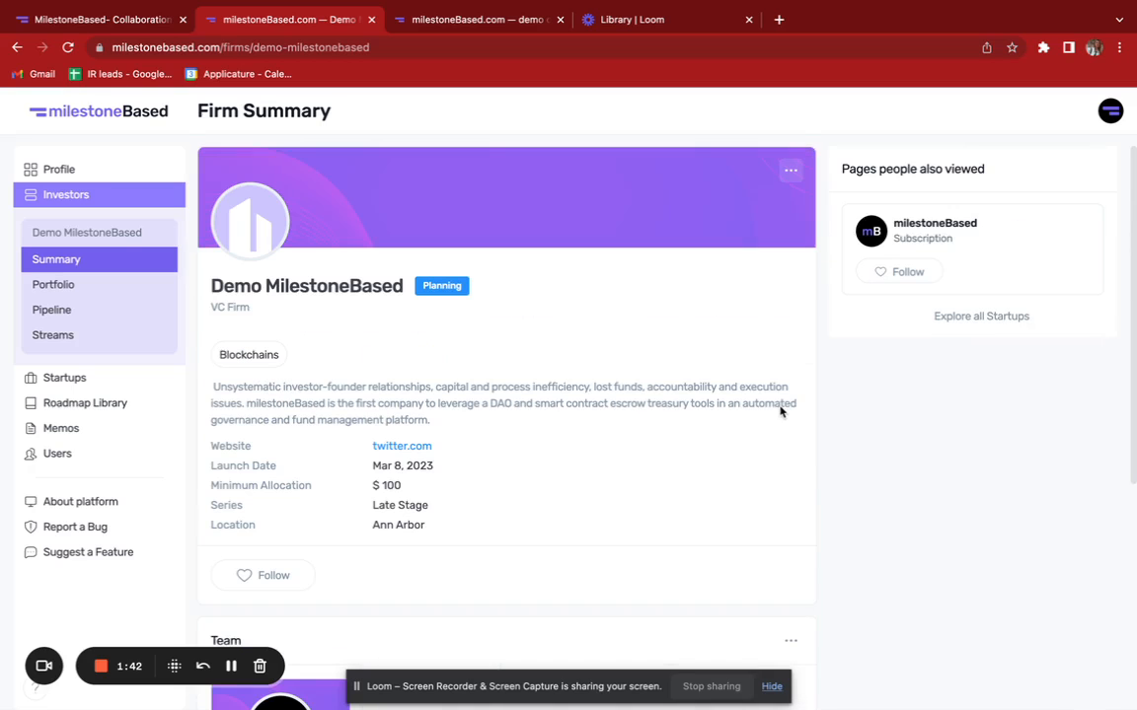
# Review the firm's About and Team editing pages, including the team member options, and return to the firm summary.
pyautogui.click(795, 174)
pyautogui.click(671, 196)
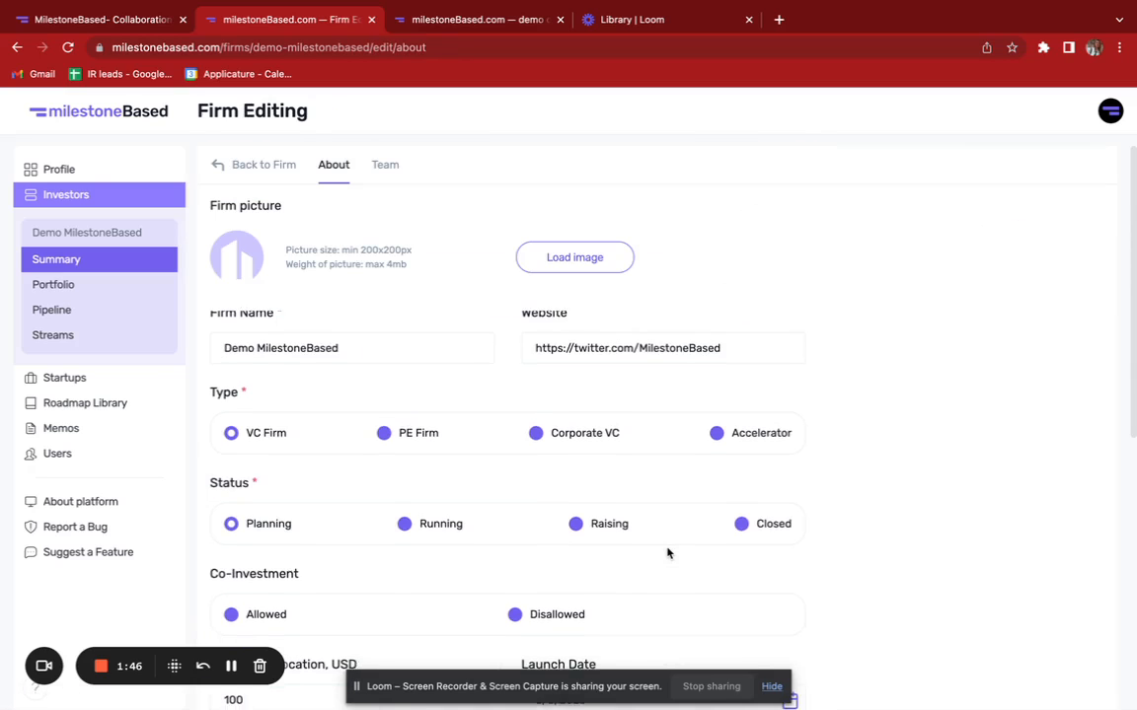
pyautogui.scroll(-1, 400, 388)
pyautogui.click(386, 165)
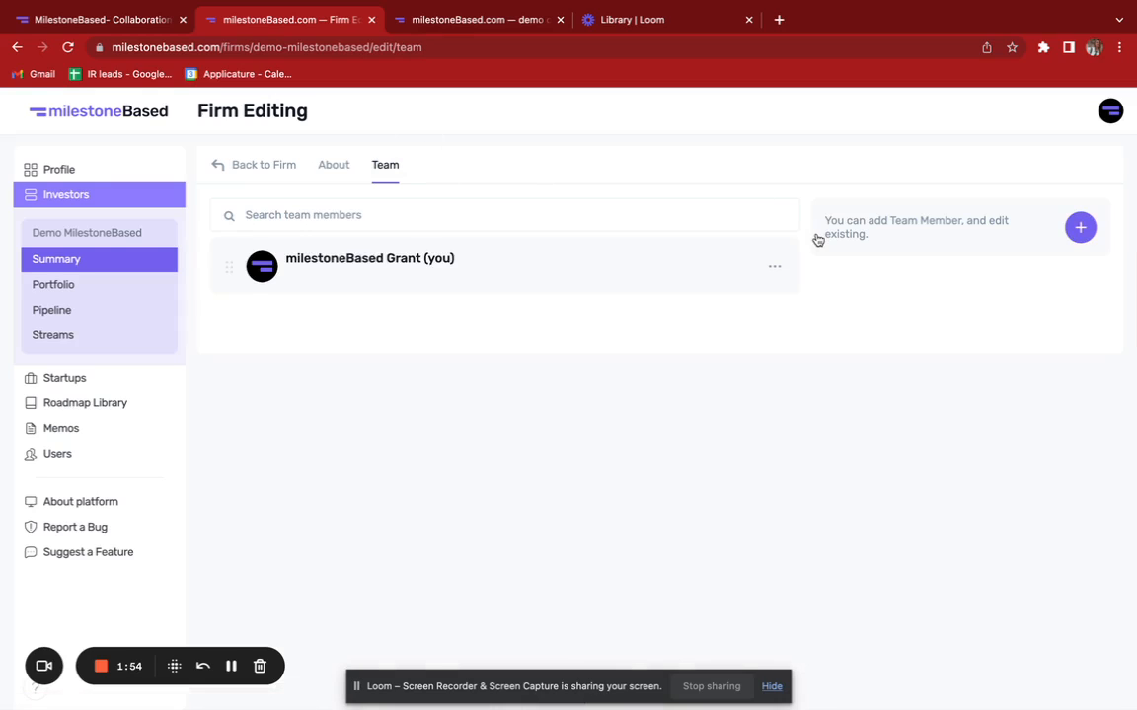
pyautogui.click(776, 270)
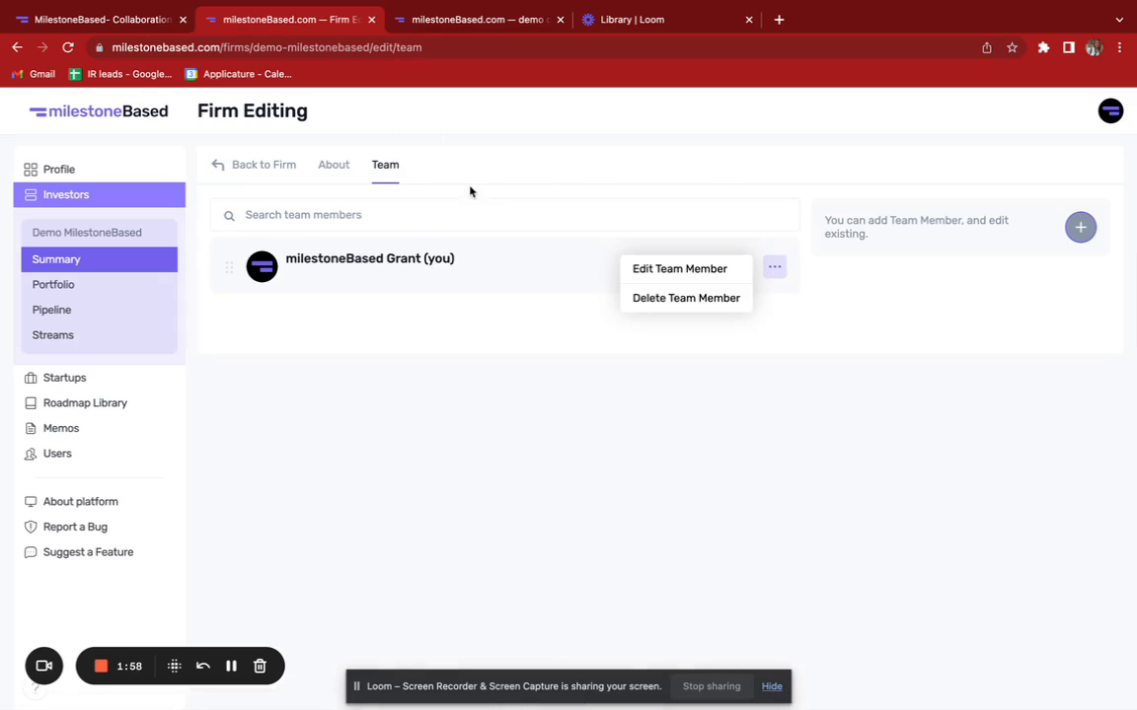
pyautogui.click(231, 265)
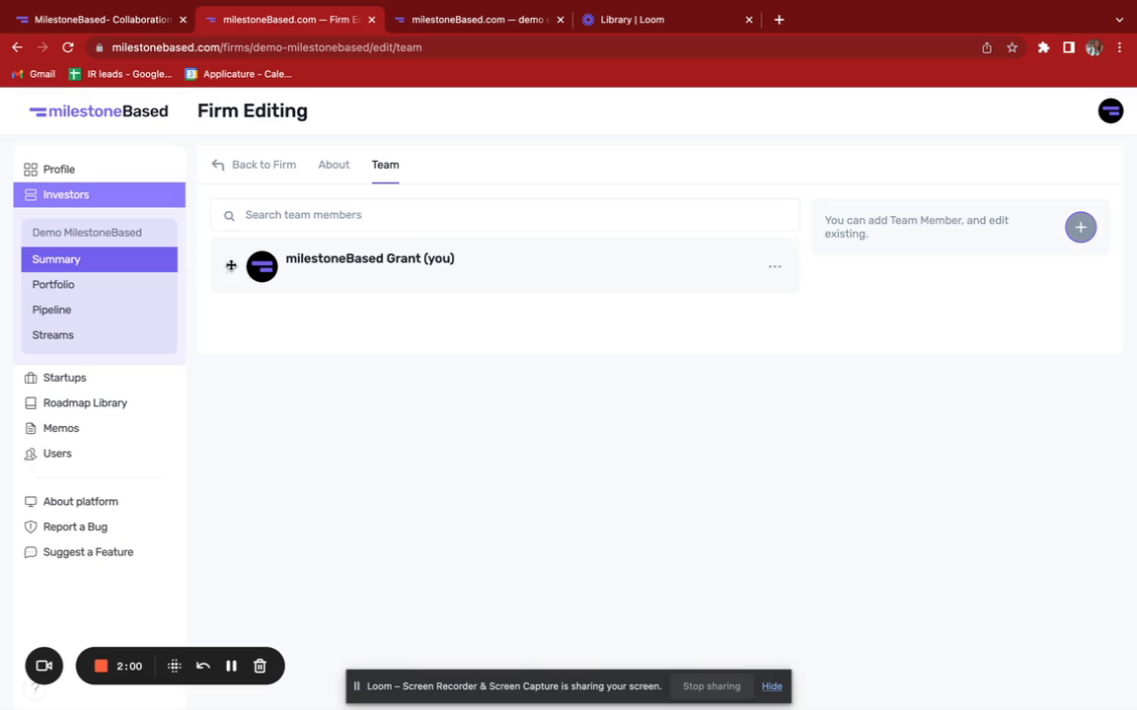
pyautogui.click(219, 165)
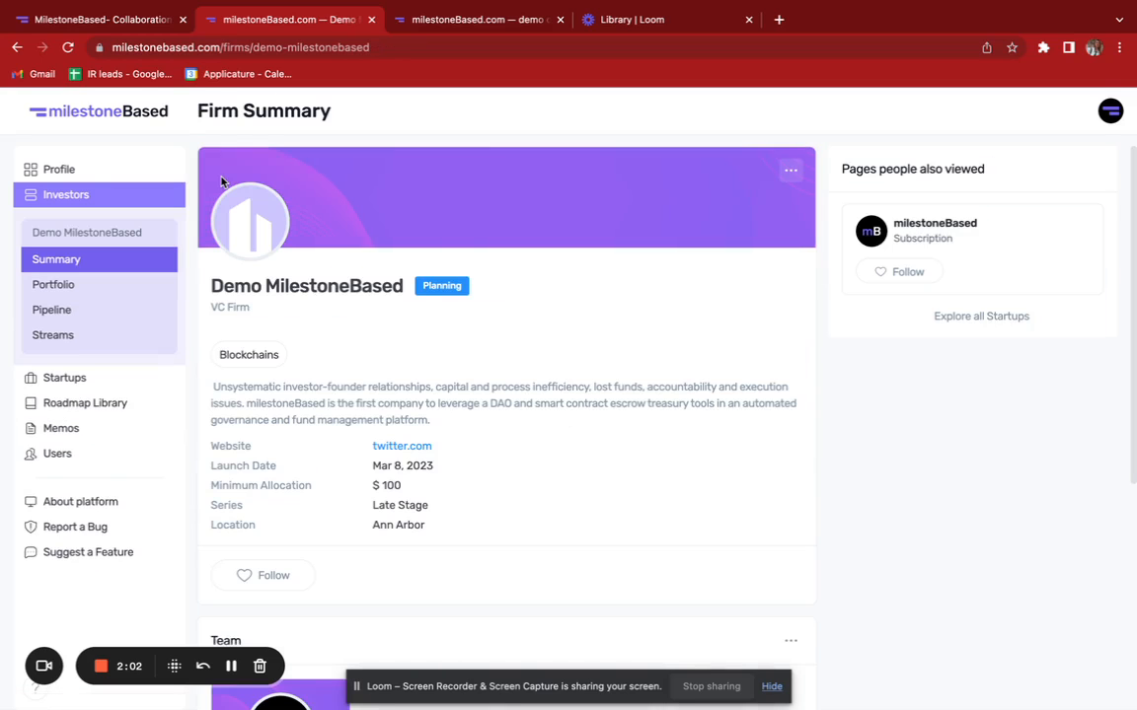
# Open the firm's portfolio and explore the invitation form for a startup named milestoneBased, closing it unsent.
pyautogui.click(61, 286)
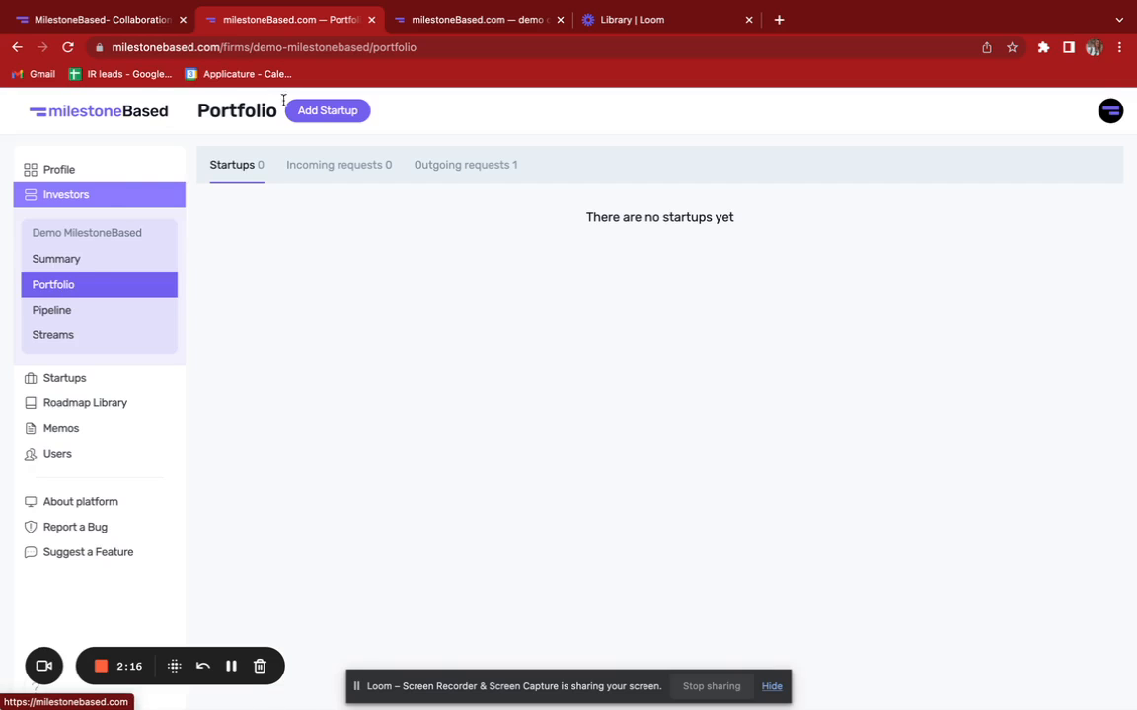
pyautogui.click(325, 113)
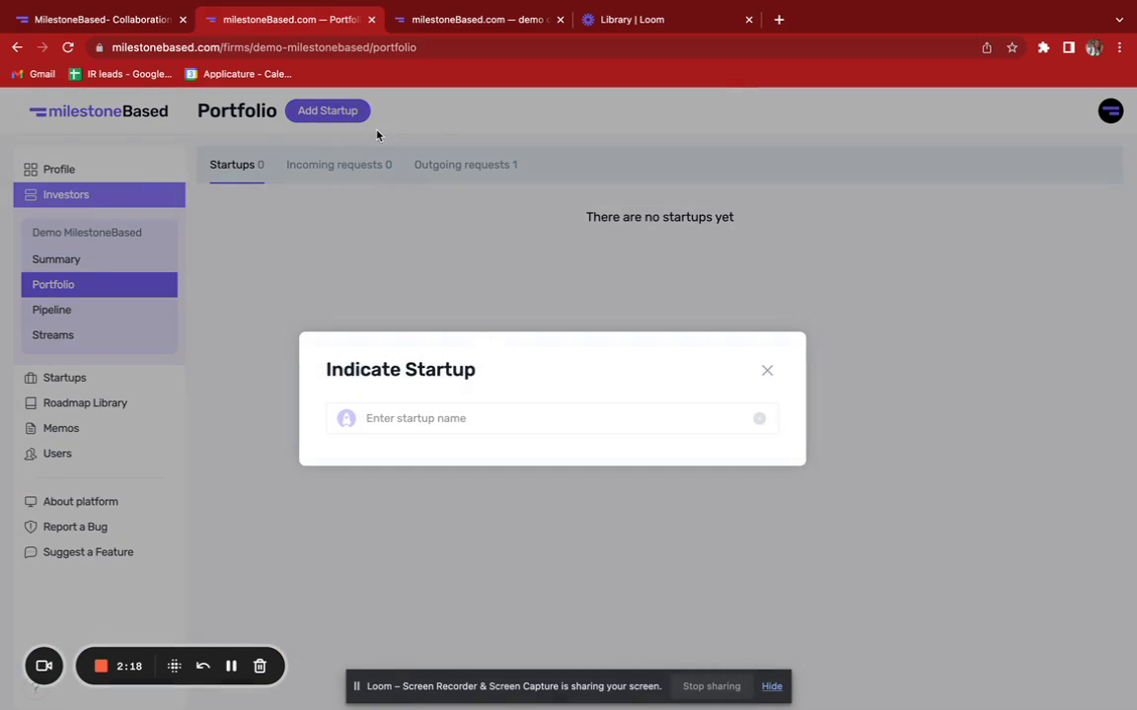
pyautogui.click(414, 419)
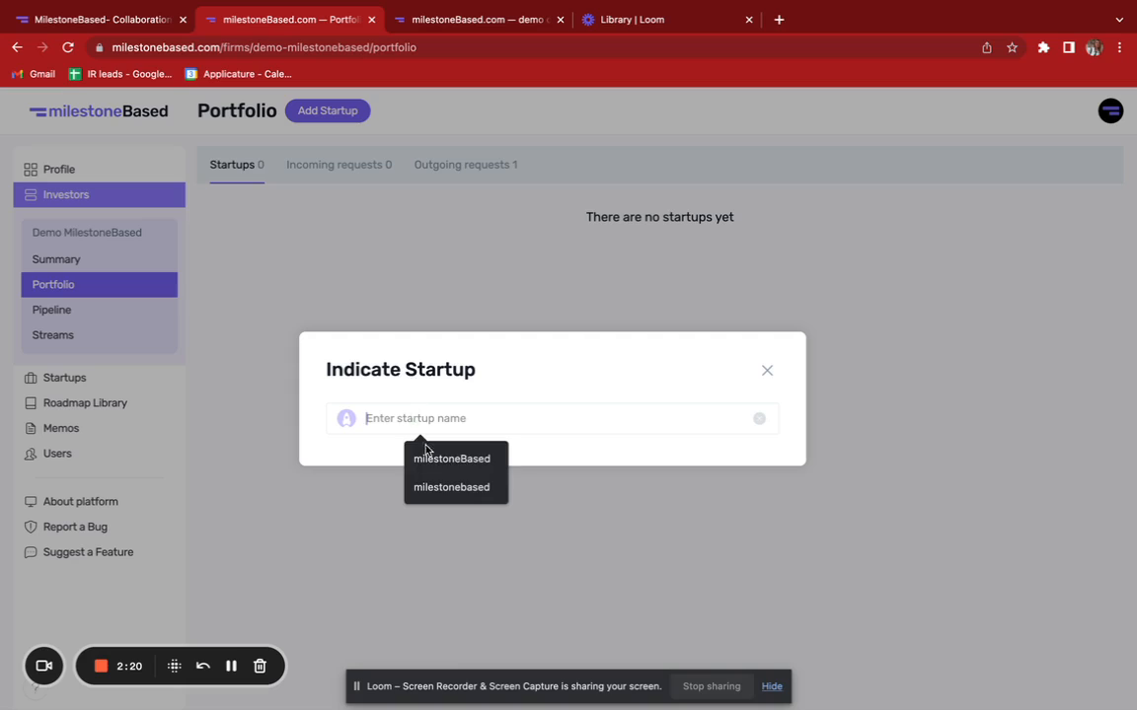
pyautogui.click(434, 457)
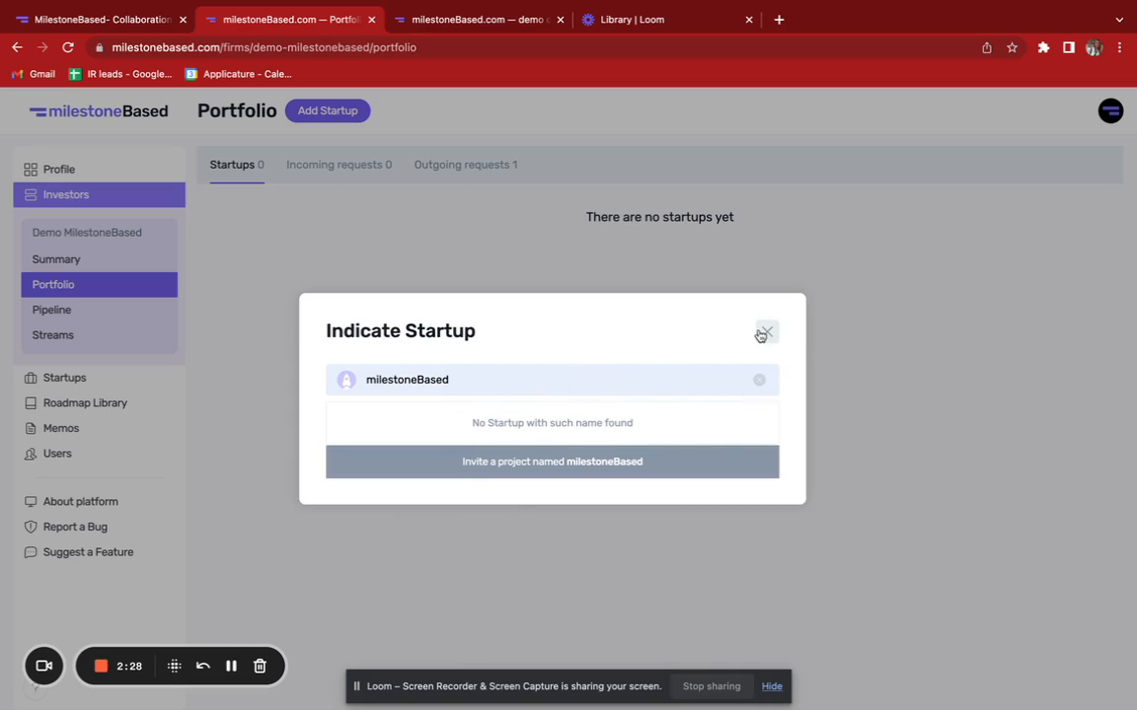
pyautogui.click(520, 474)
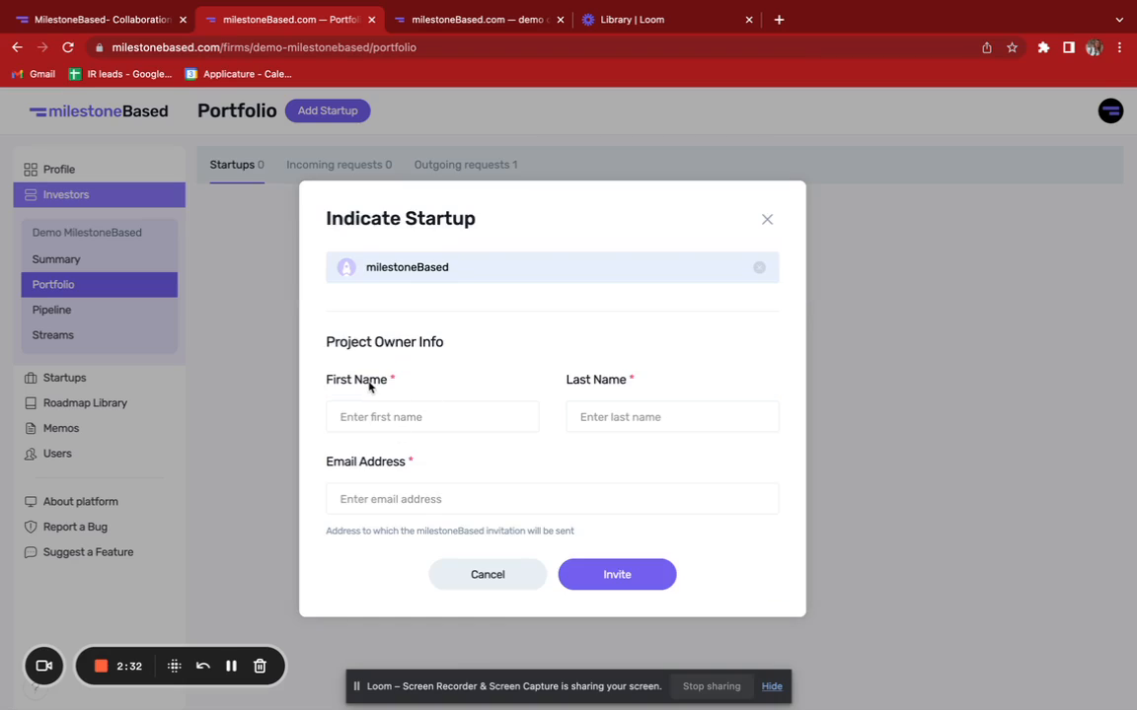
pyautogui.click(371, 415)
pyautogui.click(767, 228)
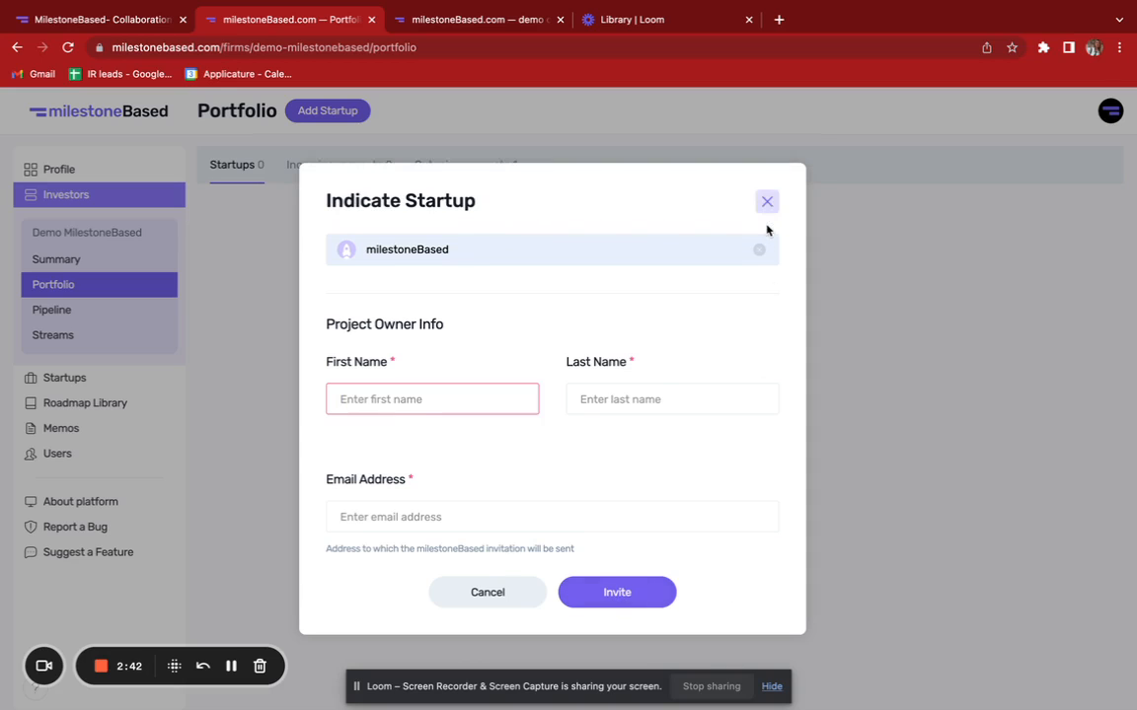
pyautogui.click(767, 209)
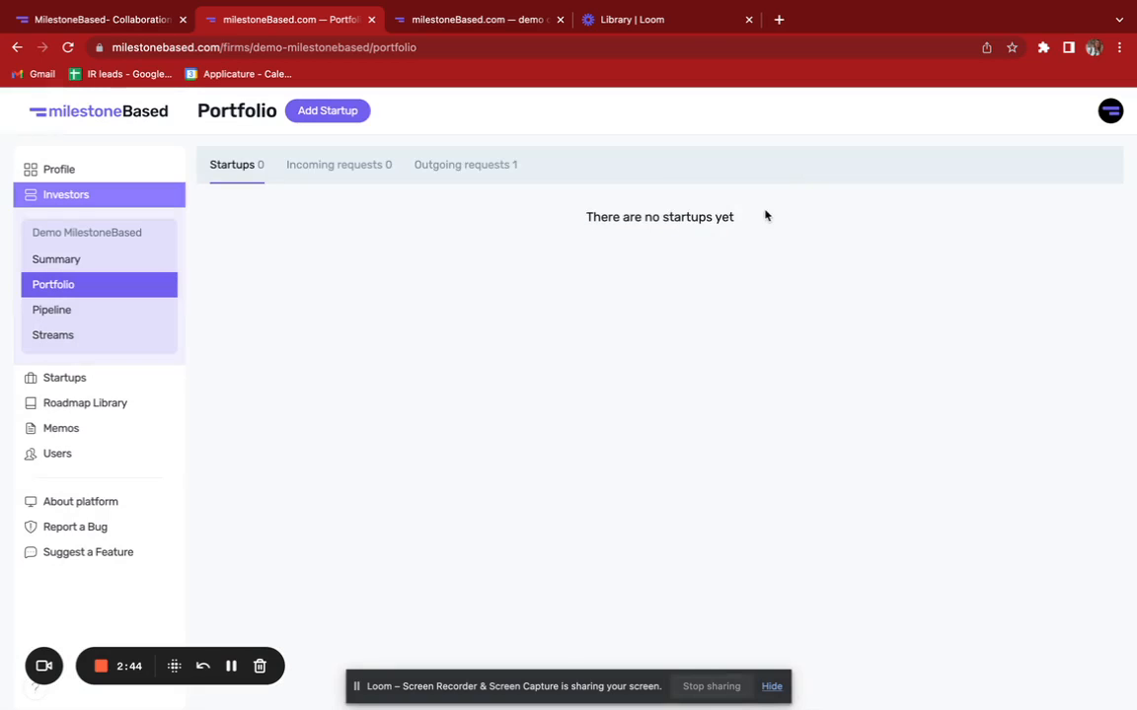
# View the outgoing startup requests in the firm's portfolio.
pyautogui.click(454, 170)
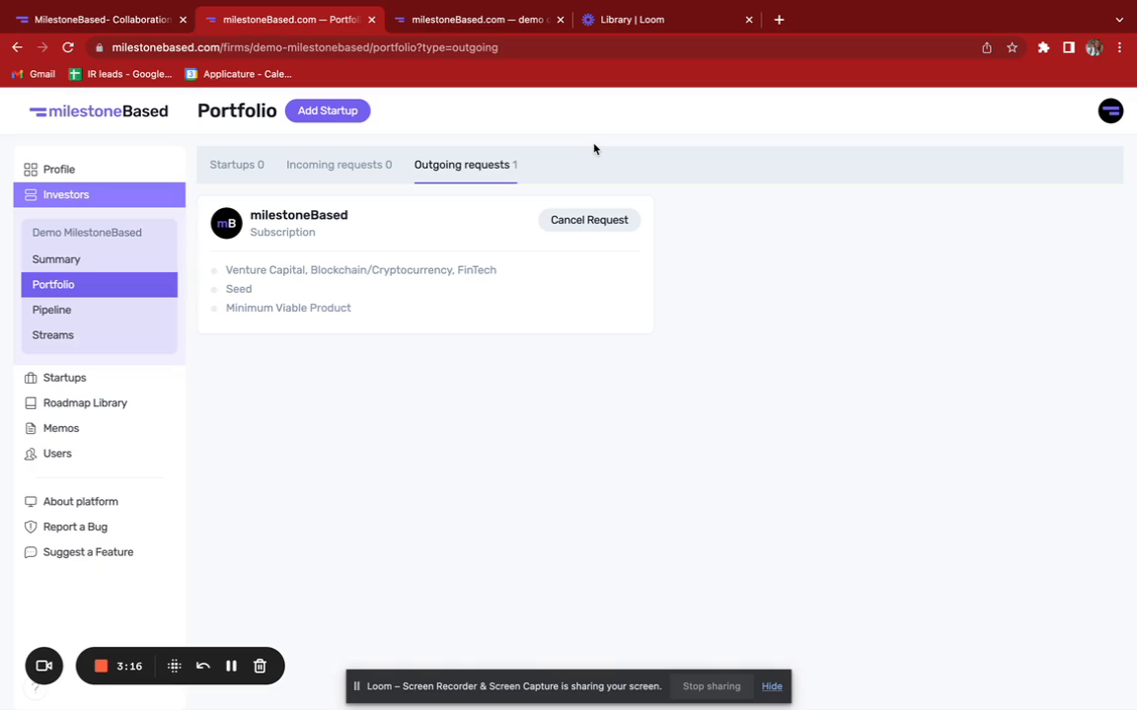
# View the portfolio's incoming requests, and remove the Advertising filter from the firm's pipeline.
pyautogui.click(322, 167)
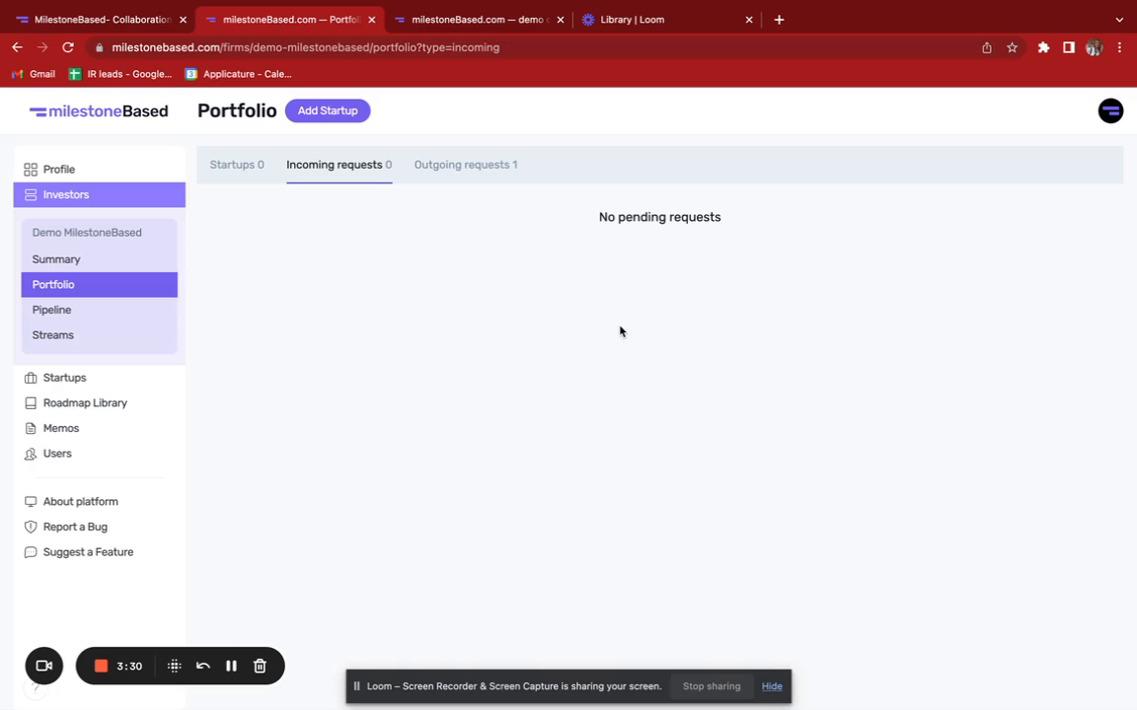
pyautogui.click(89, 313)
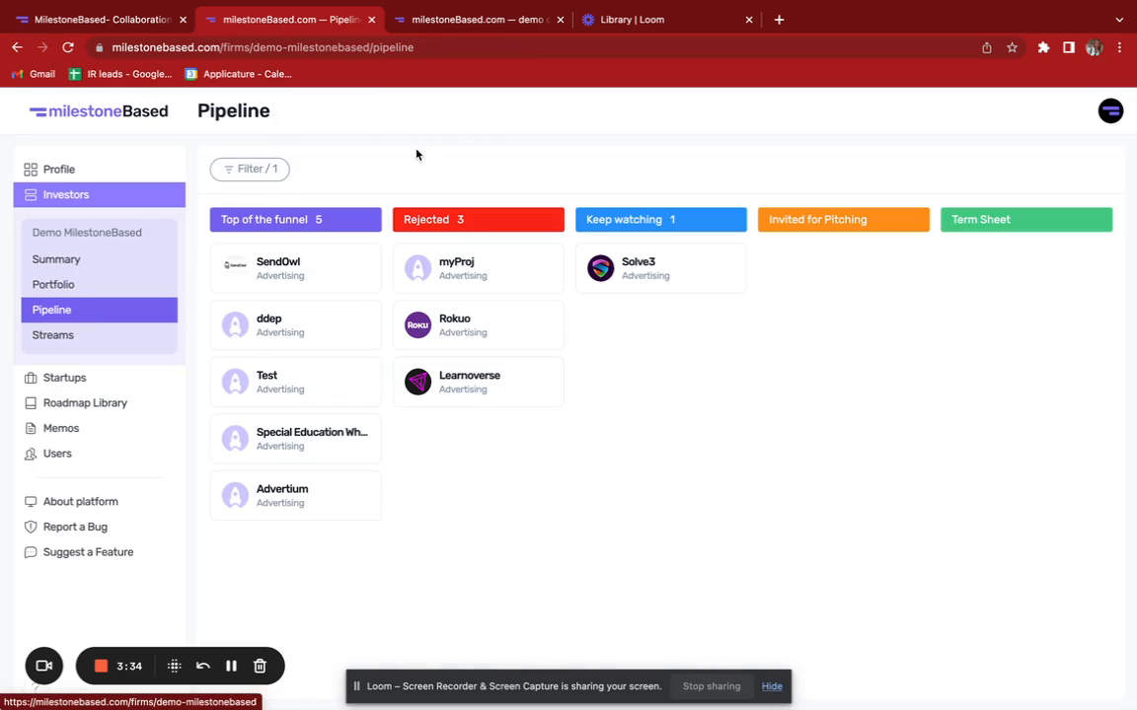
pyautogui.click(245, 174)
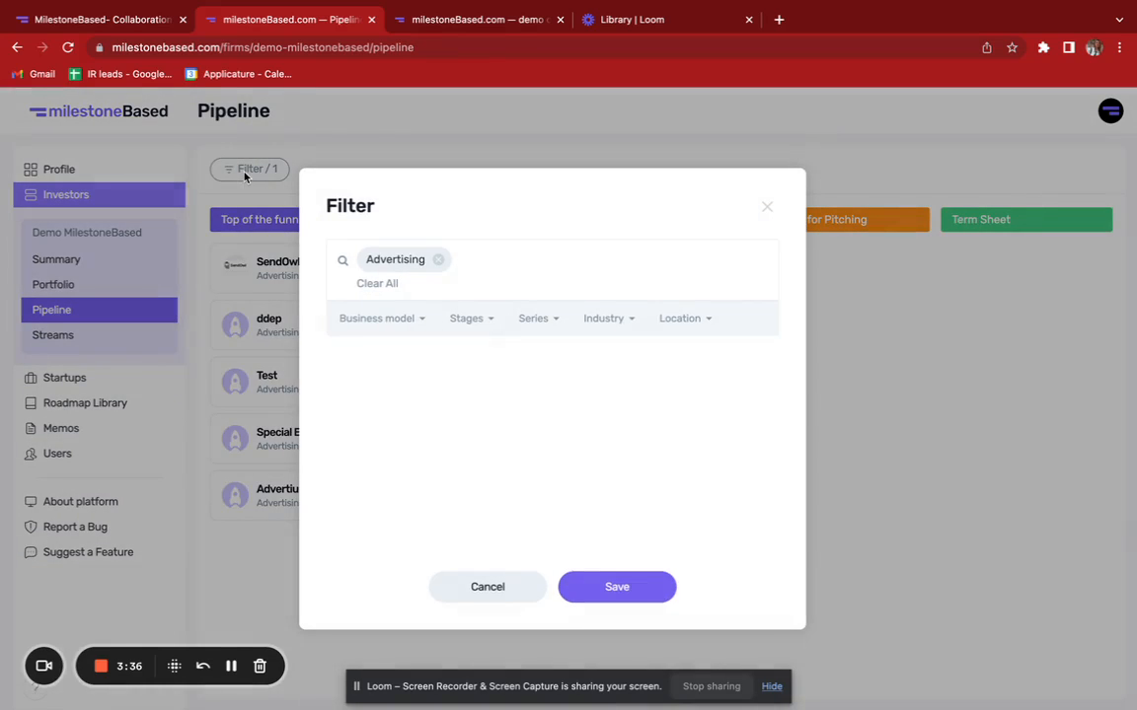
pyautogui.click(438, 259)
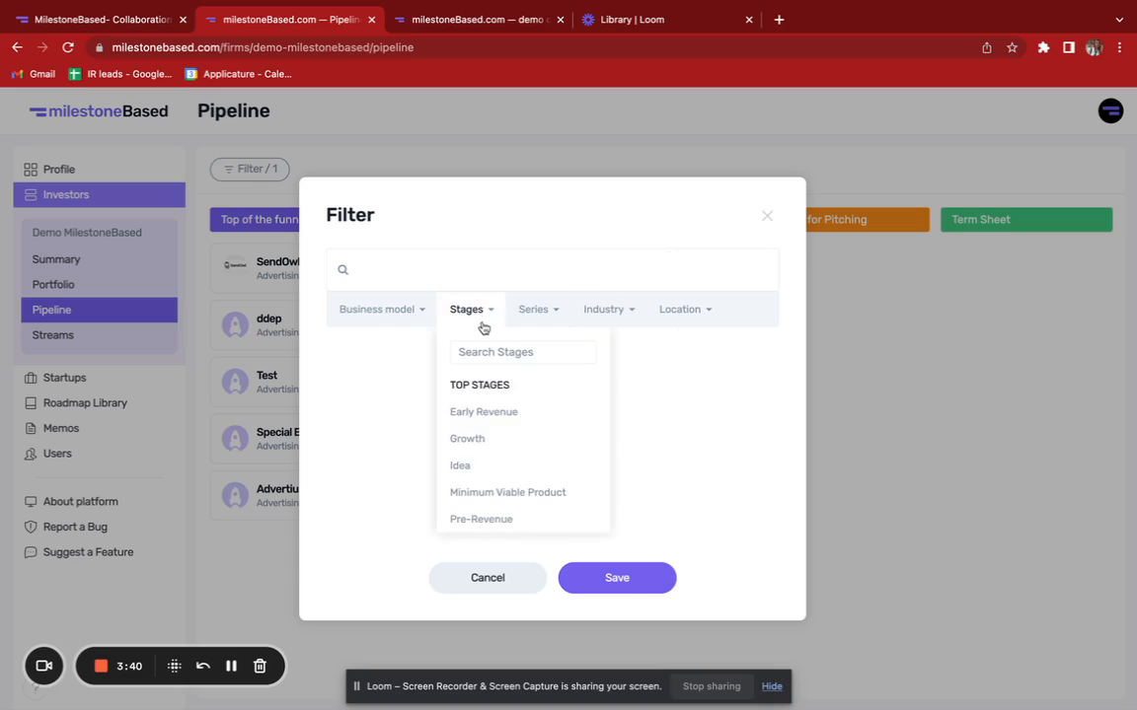
pyautogui.click(623, 582)
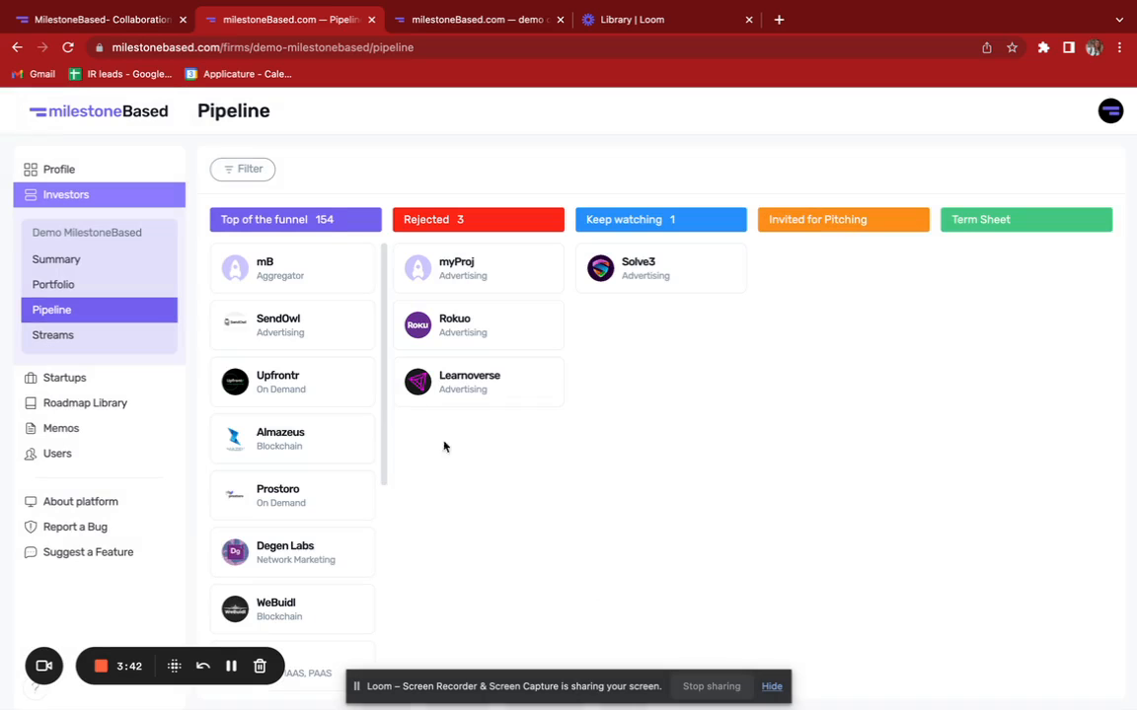
# Move Almazeus from the top of the funnel to Keep watching, and Upfrontr and Degen Labs to Invited for Pitching.
pyautogui.scroll(-5, 328, 518)
pyautogui.scroll(-4, 329, 518)
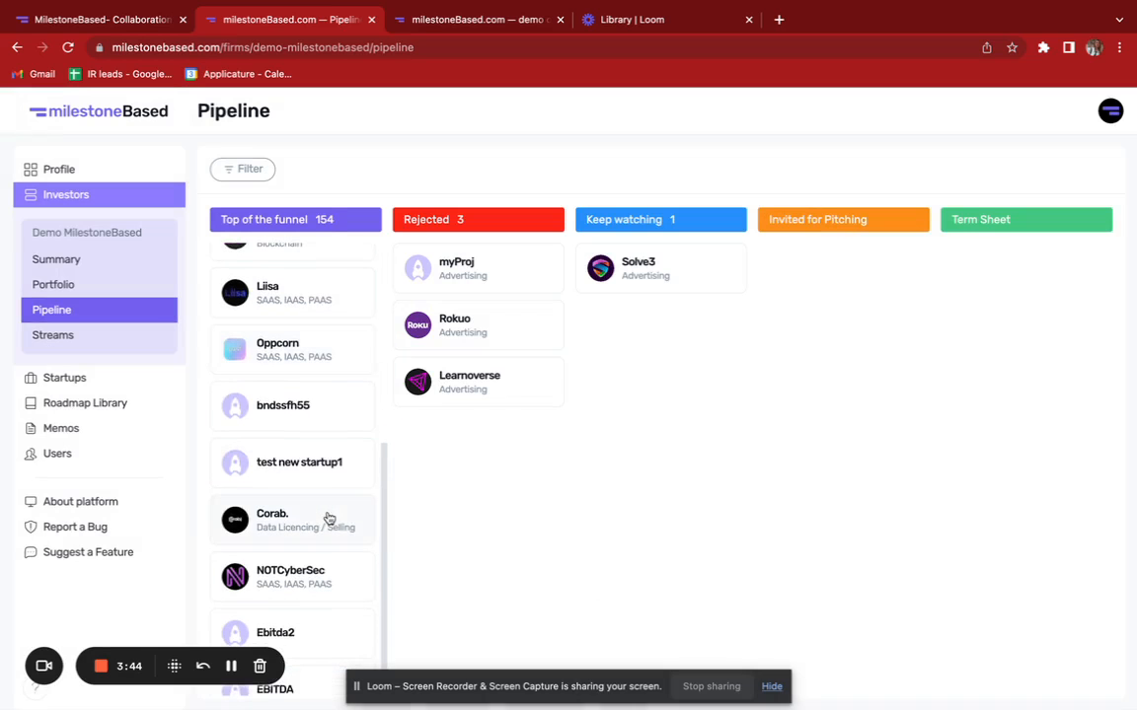
pyautogui.scroll(8, 329, 518)
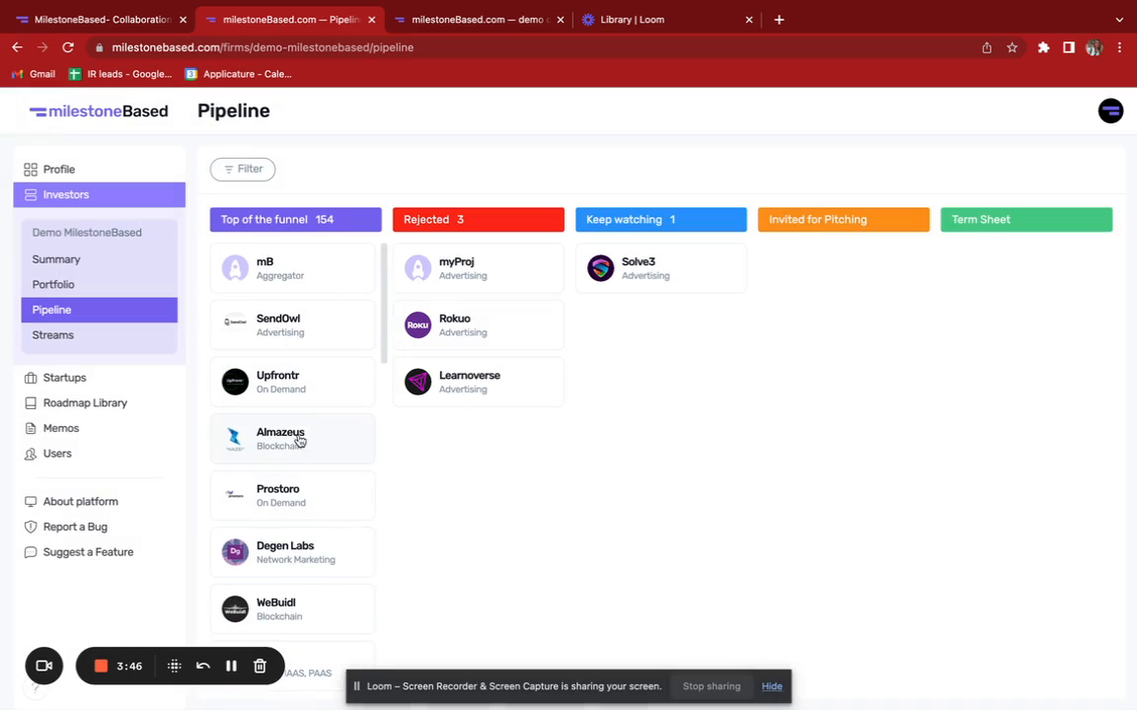
pyautogui.moveTo(292, 439); pyautogui.dragTo(651, 324)
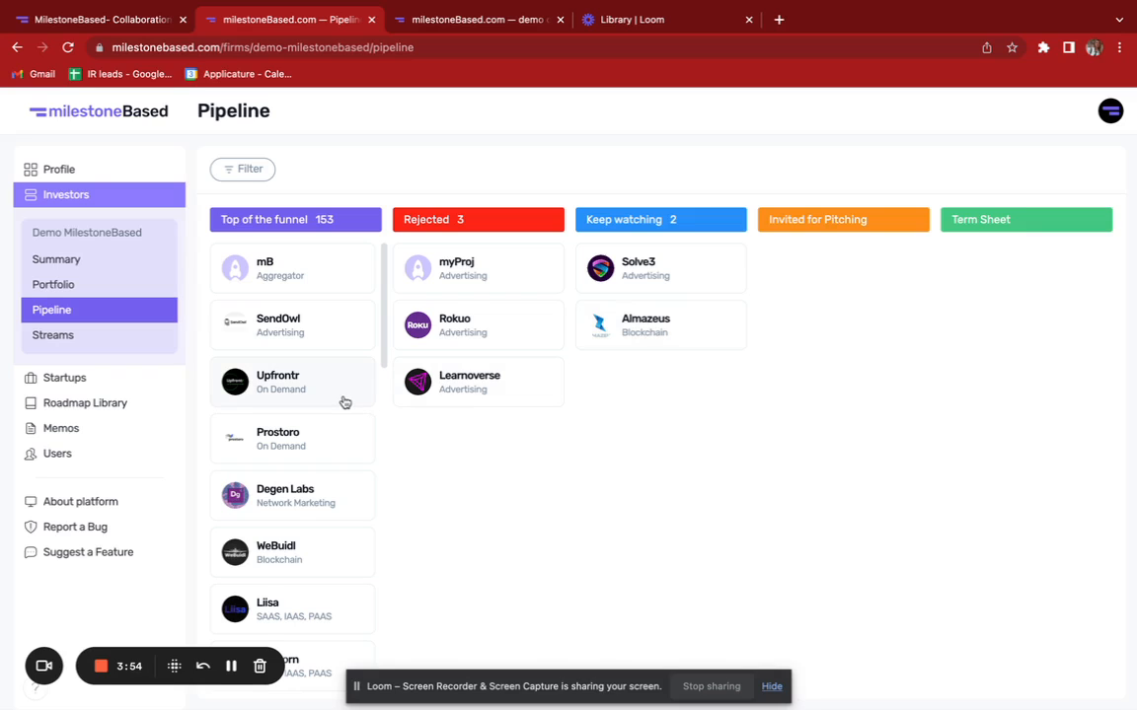
pyautogui.moveTo(345, 402); pyautogui.dragTo(764, 398)
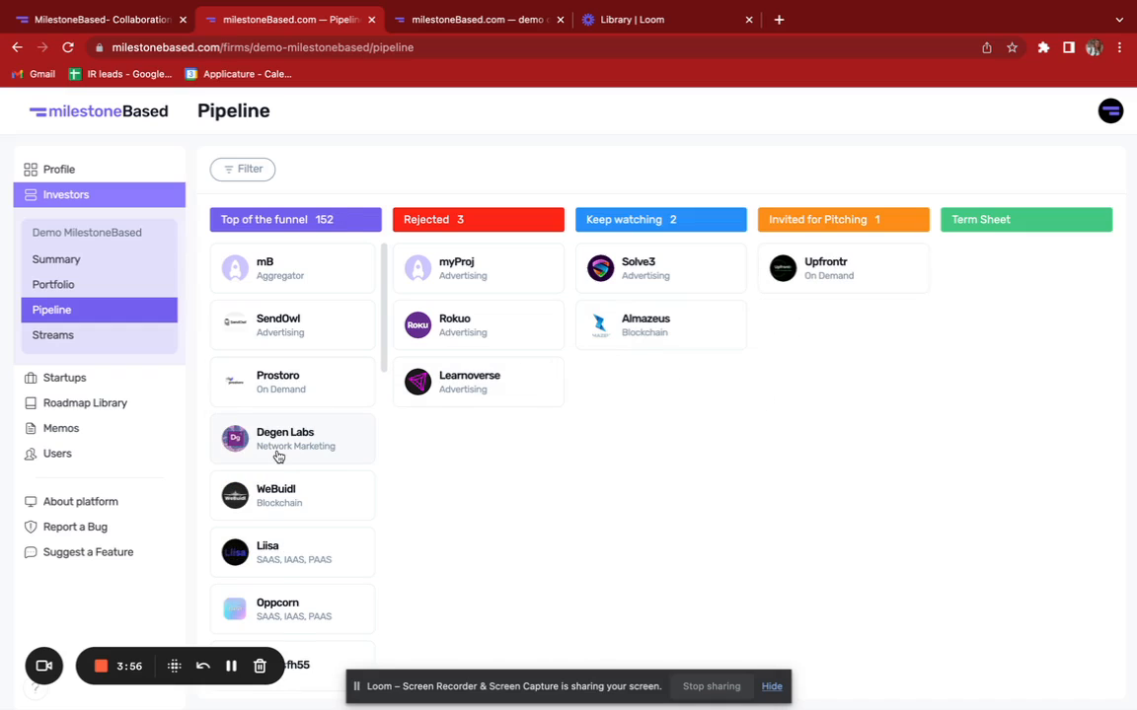
pyautogui.moveTo(281, 455); pyautogui.dragTo(861, 407)
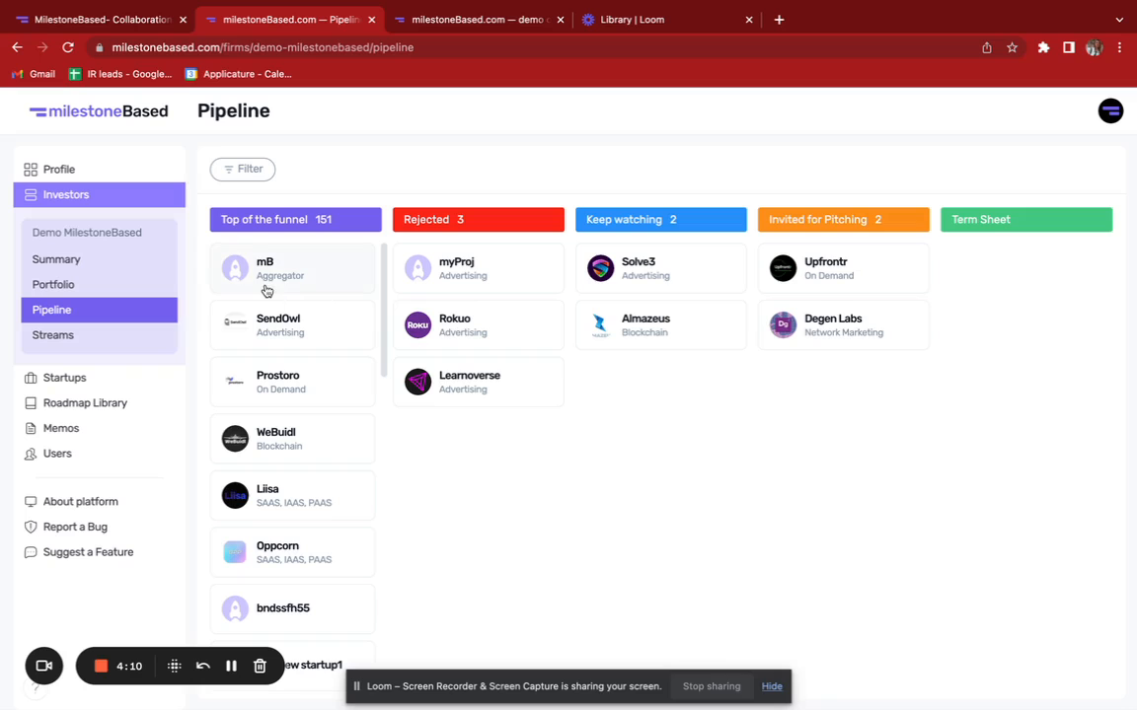
# Filter the pipeline by the Early Revenue stage and look through the startups at the top of the funnel.
pyautogui.click(242, 169)
pyautogui.click(468, 309)
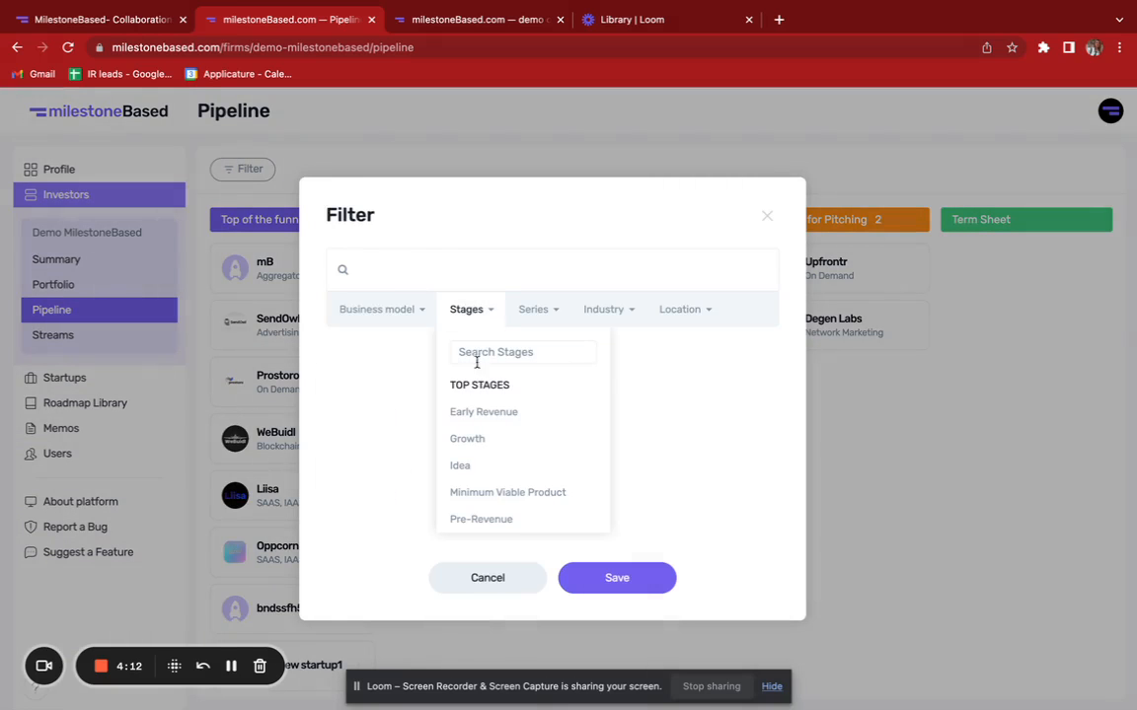
pyautogui.click(480, 409)
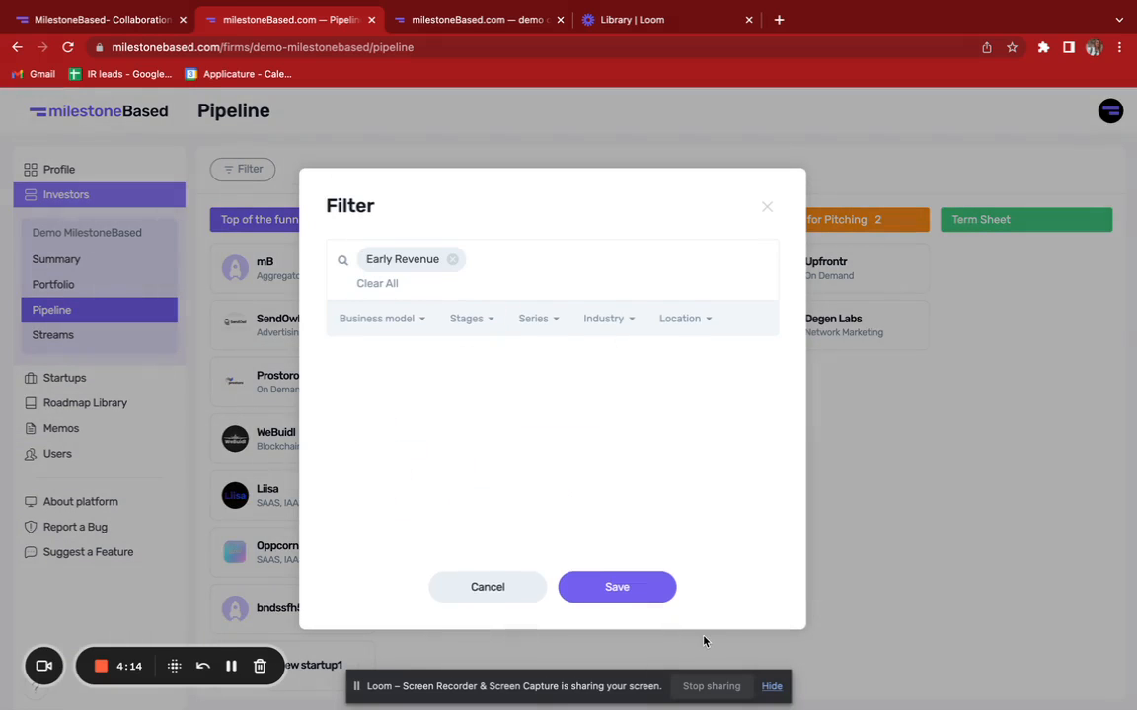
pyautogui.click(619, 586)
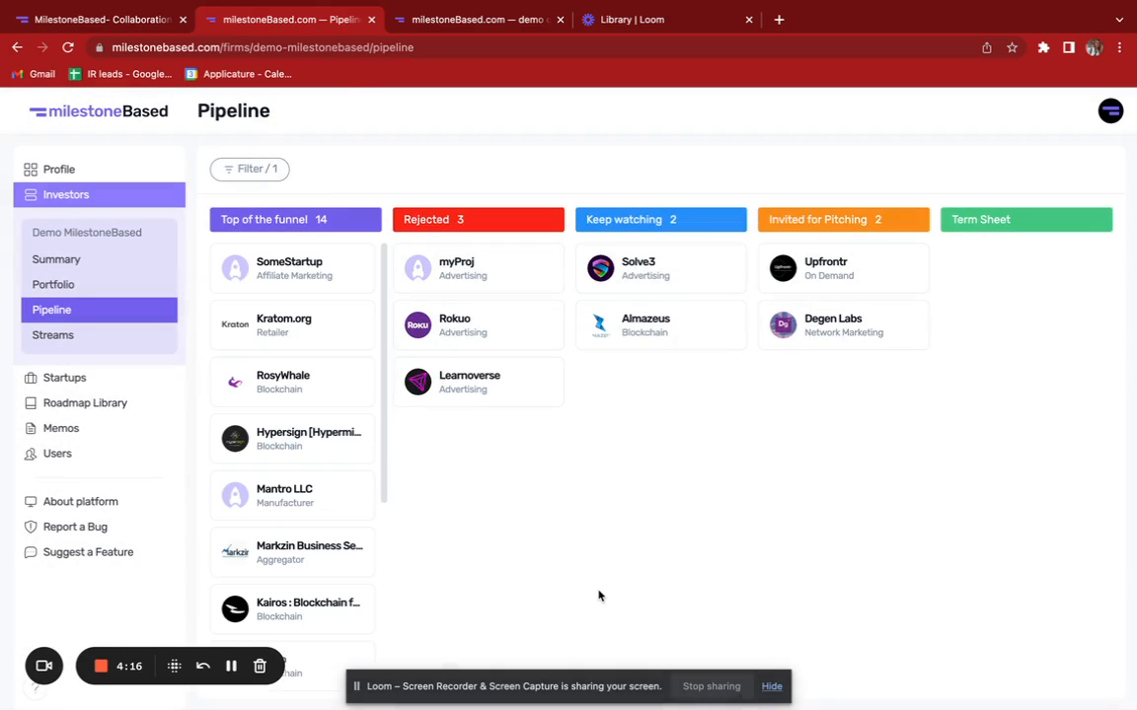
pyautogui.scroll(-3, 354, 549)
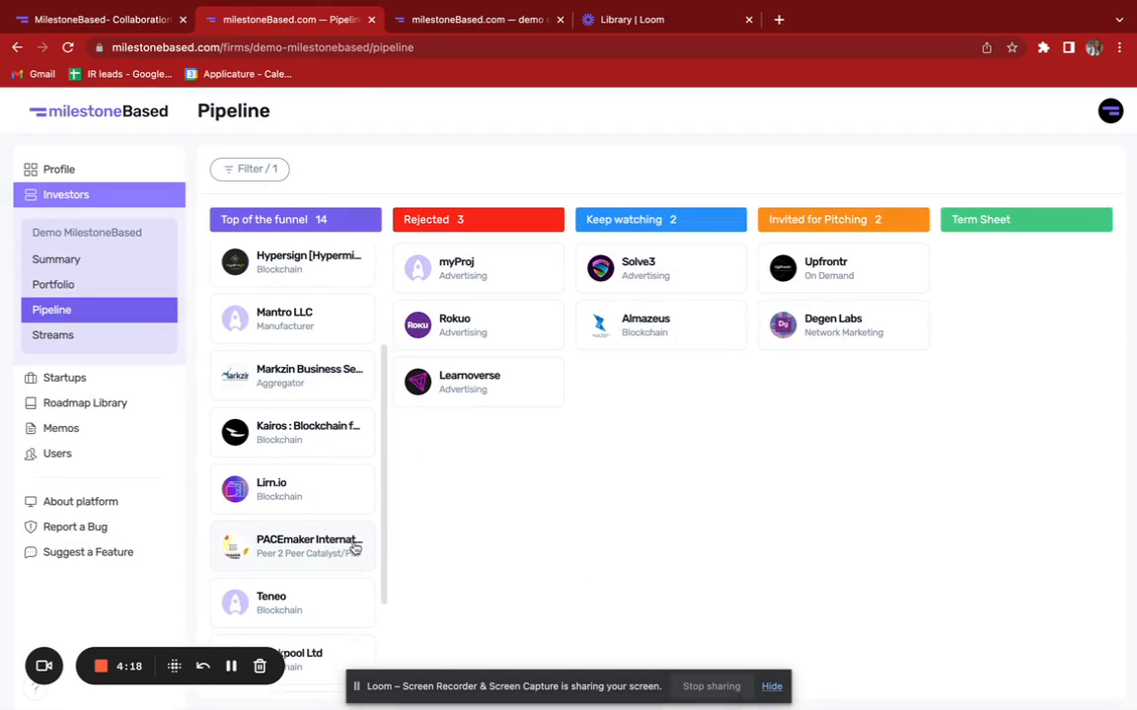
# Open the list of all startups on the platform and browse through it.
pyautogui.click(55, 378)
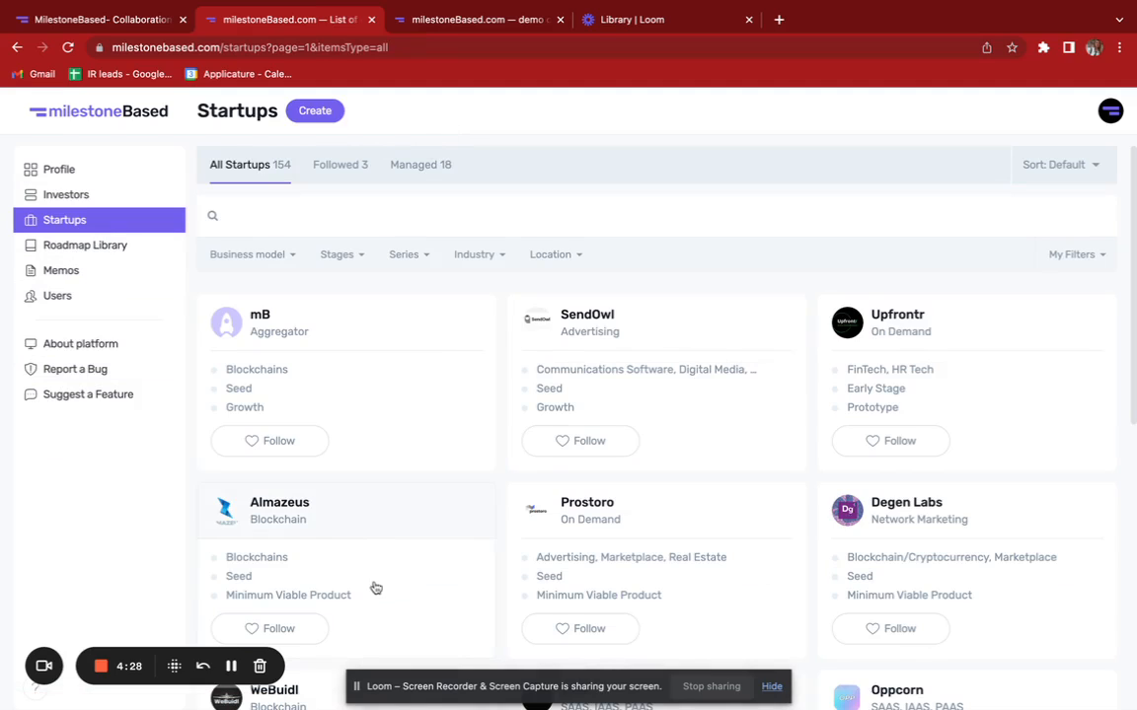
pyautogui.scroll(-1, 983, 464)
pyautogui.scroll(1, 983, 464)
pyautogui.scroll(-3, 982, 462)
pyautogui.scroll(3, 981, 462)
# Filter the startup list by the Early Revenue stage and browse the matching startups.
pyautogui.click(250, 255)
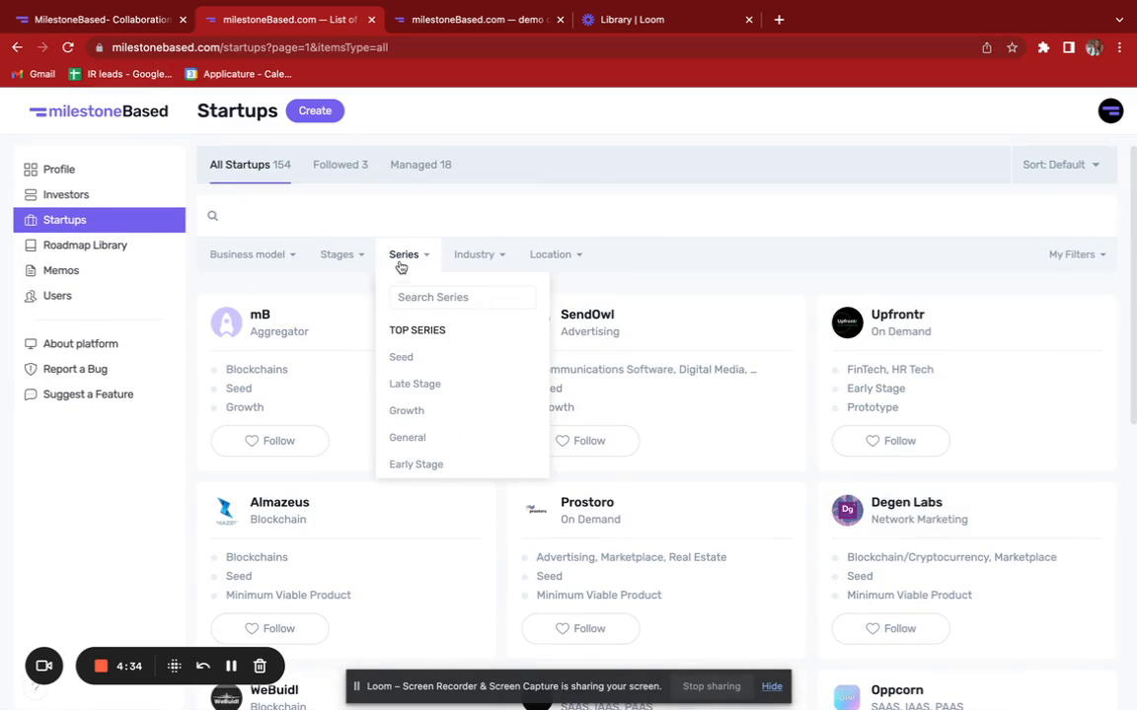
pyautogui.moveTo(350, 269)
pyautogui.click(355, 357)
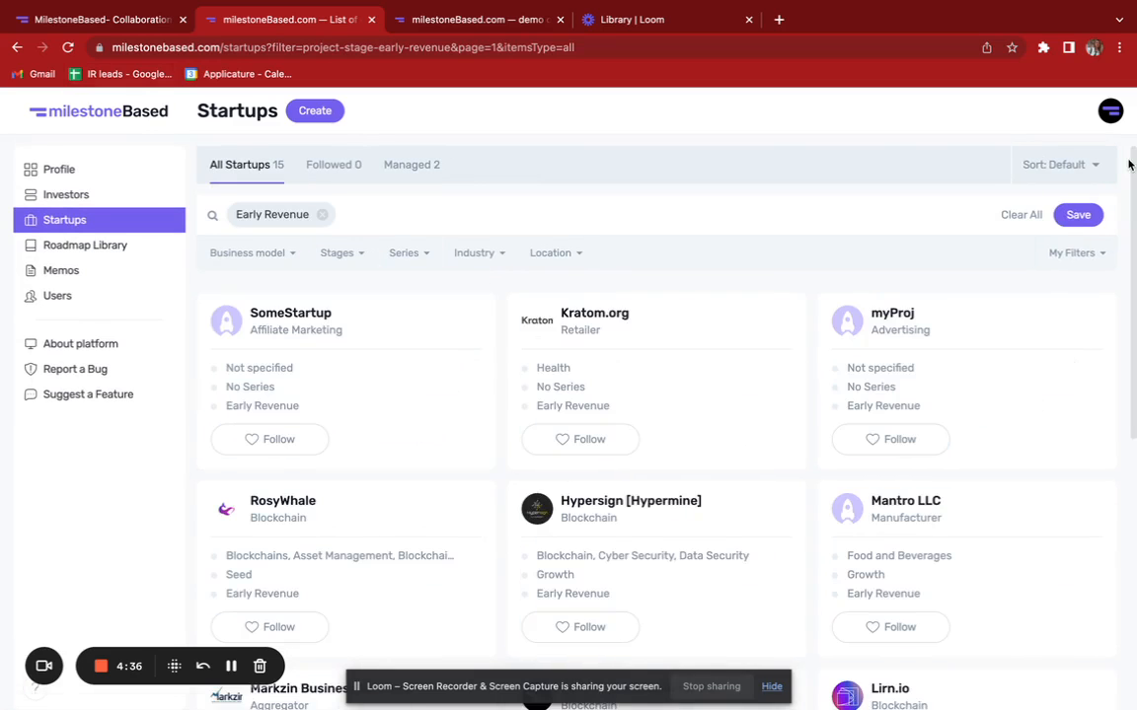
pyautogui.scroll(-5, 712, 396)
pyautogui.scroll(5, 713, 396)
pyautogui.moveTo(1071, 252)
# Show only the managed startups and remove the Early Revenue filter.
pyautogui.click(404, 168)
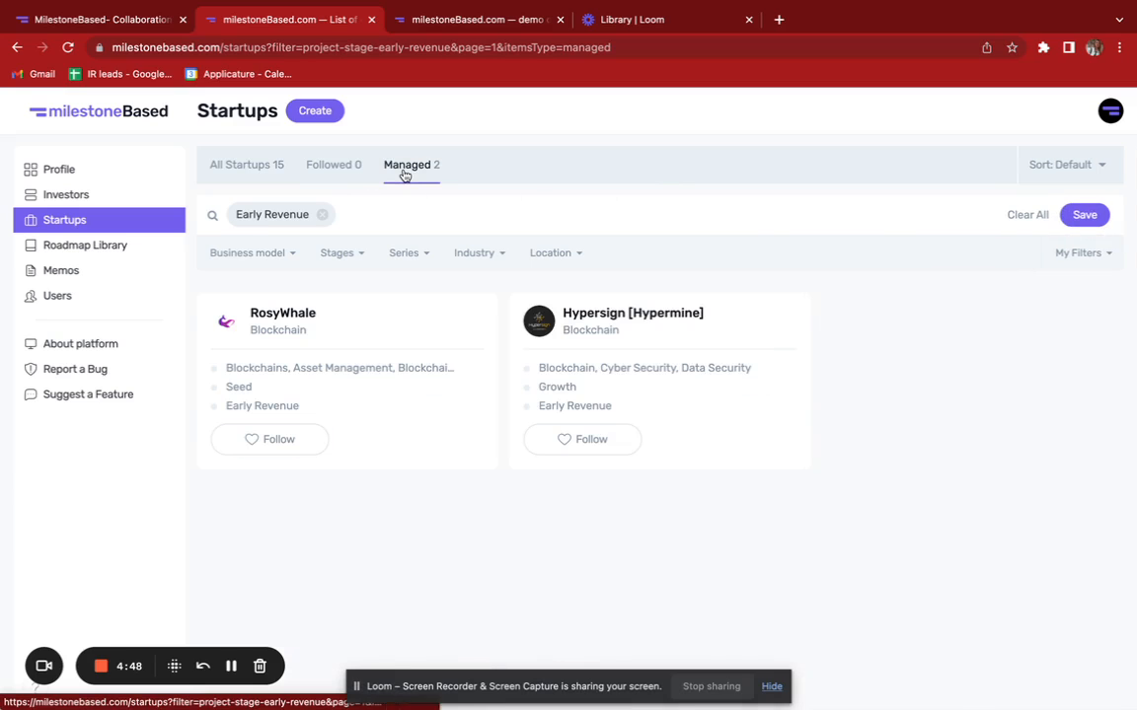
pyautogui.click(322, 215)
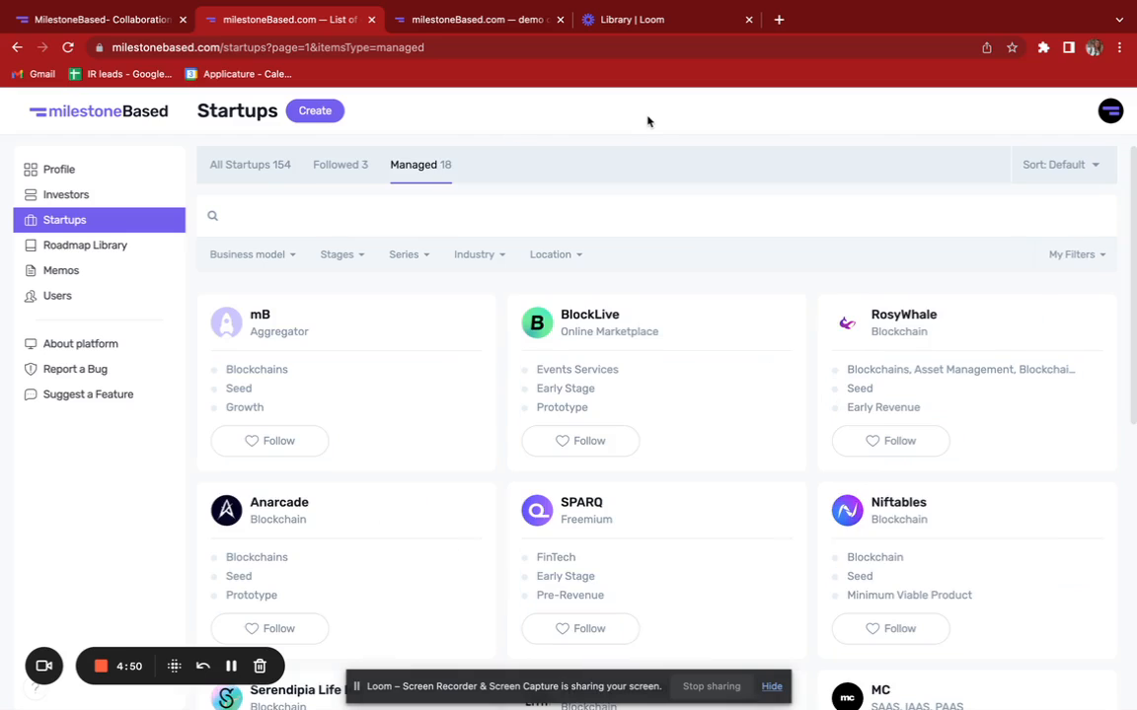
# Review the fields of the new startup form and cancel it unfilled.
pyautogui.click(306, 112)
pyautogui.scroll(-10, 720, 479)
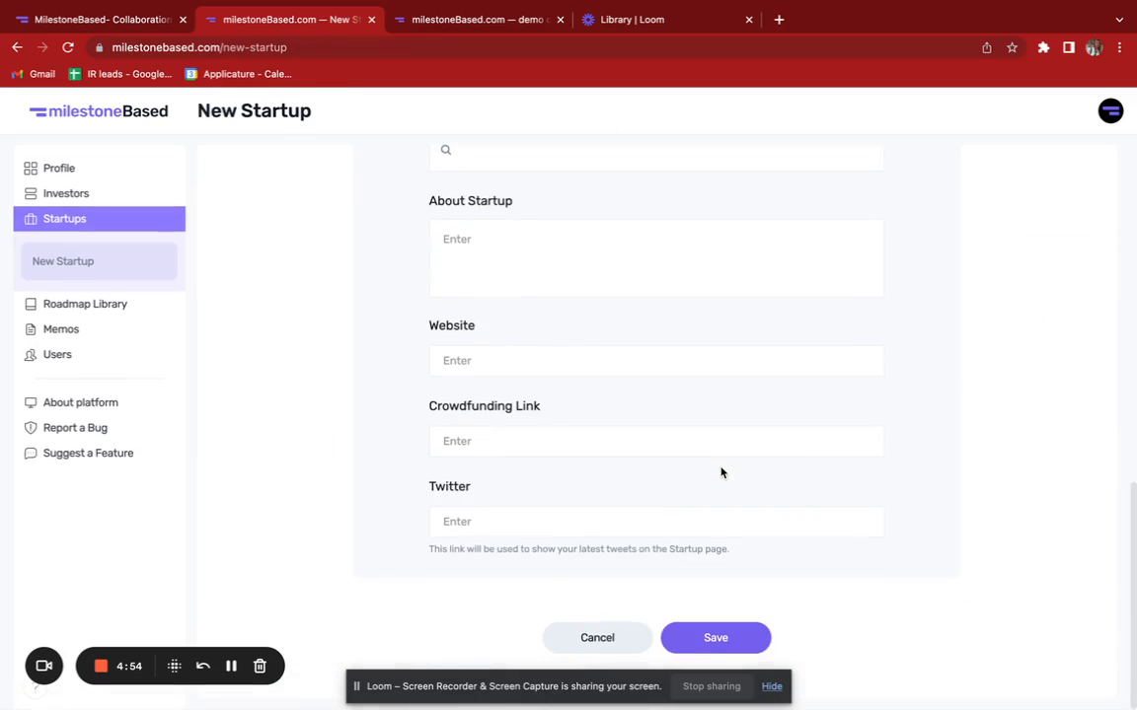
pyautogui.click(616, 647)
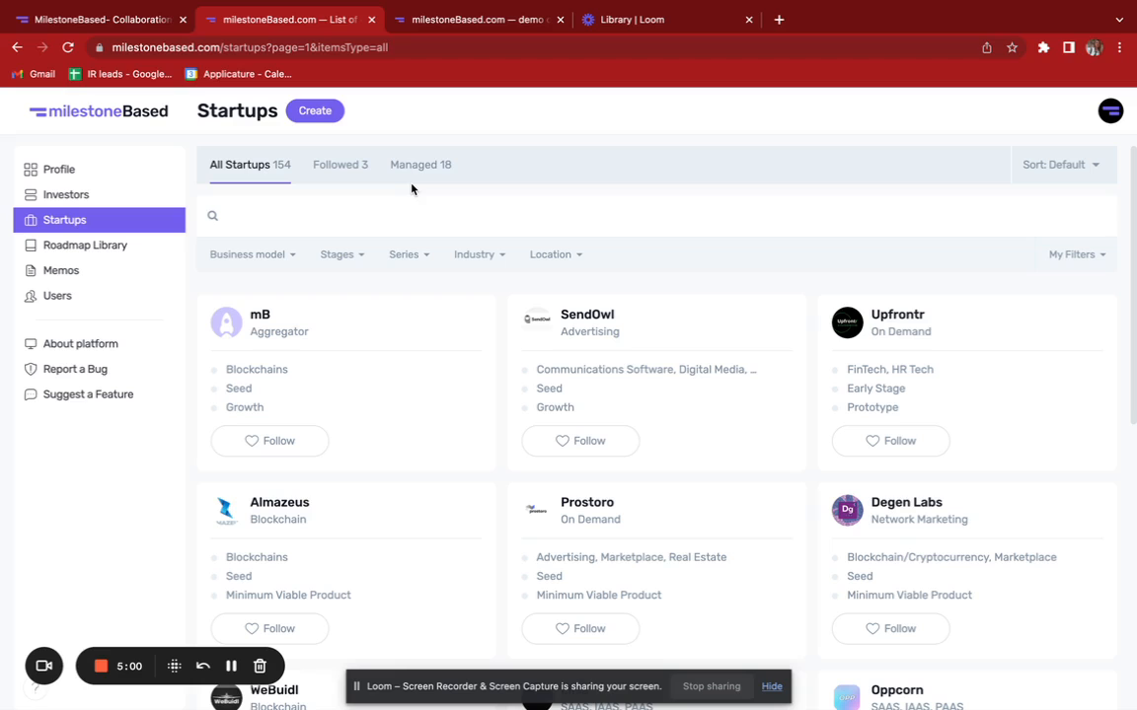
# Open the summary of the mB startup and look through its latest tweets.
pyautogui.click(372, 328)
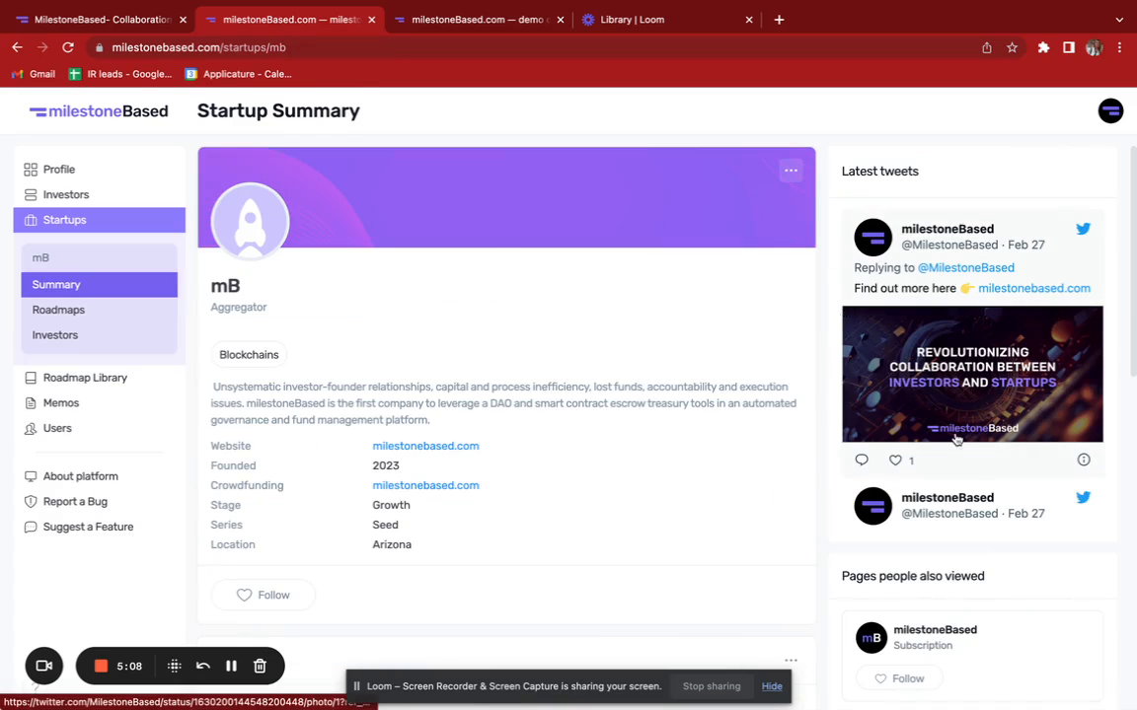
pyautogui.scroll(-5, 965, 477)
pyautogui.scroll(-10, 965, 478)
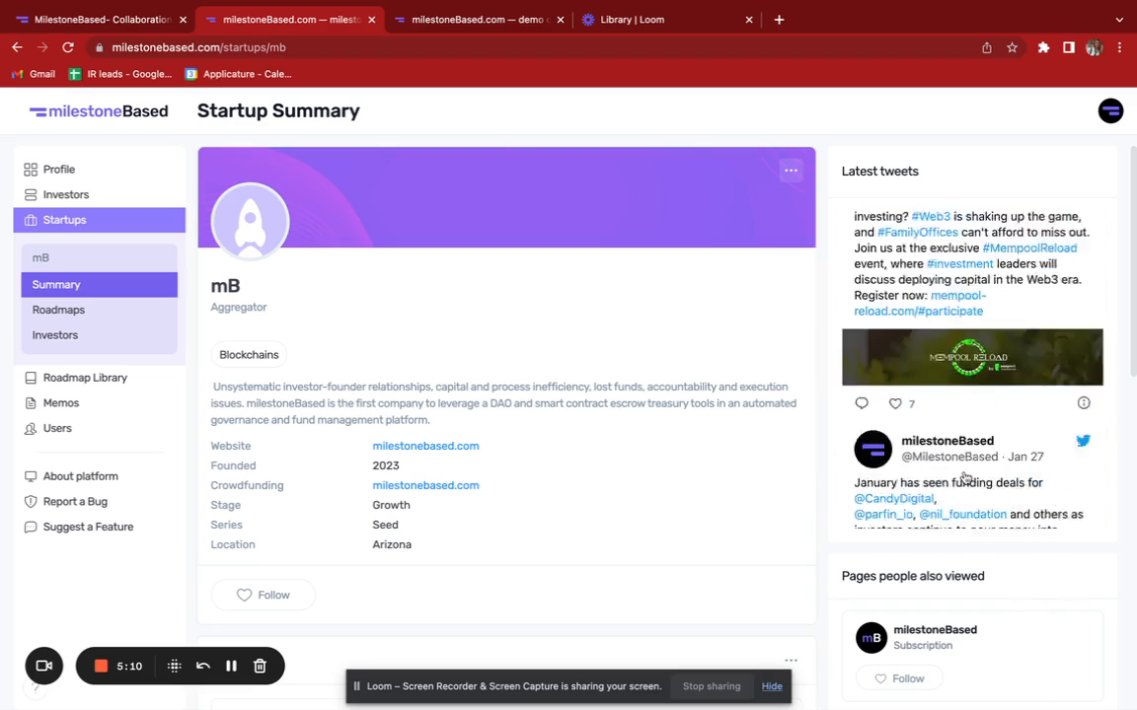
pyautogui.scroll(15, 965, 478)
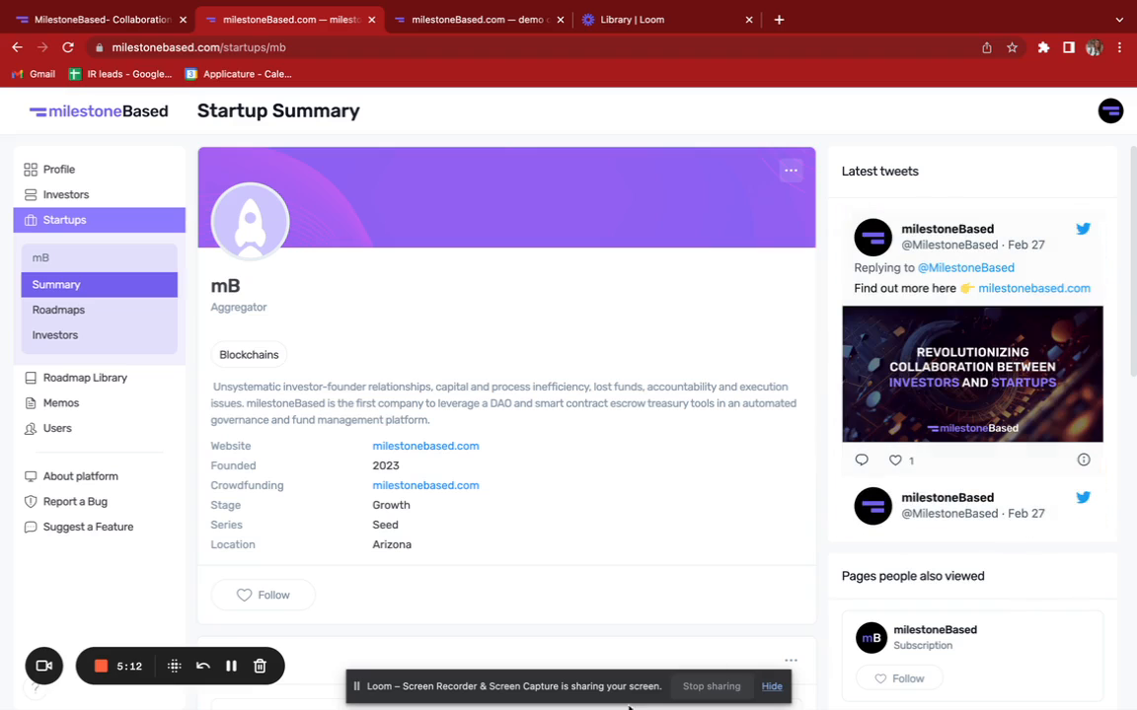
# Review the mB startup's documents section and its form for adding a document, closing the form unfilled.
pyautogui.scroll(-3, 501, 441)
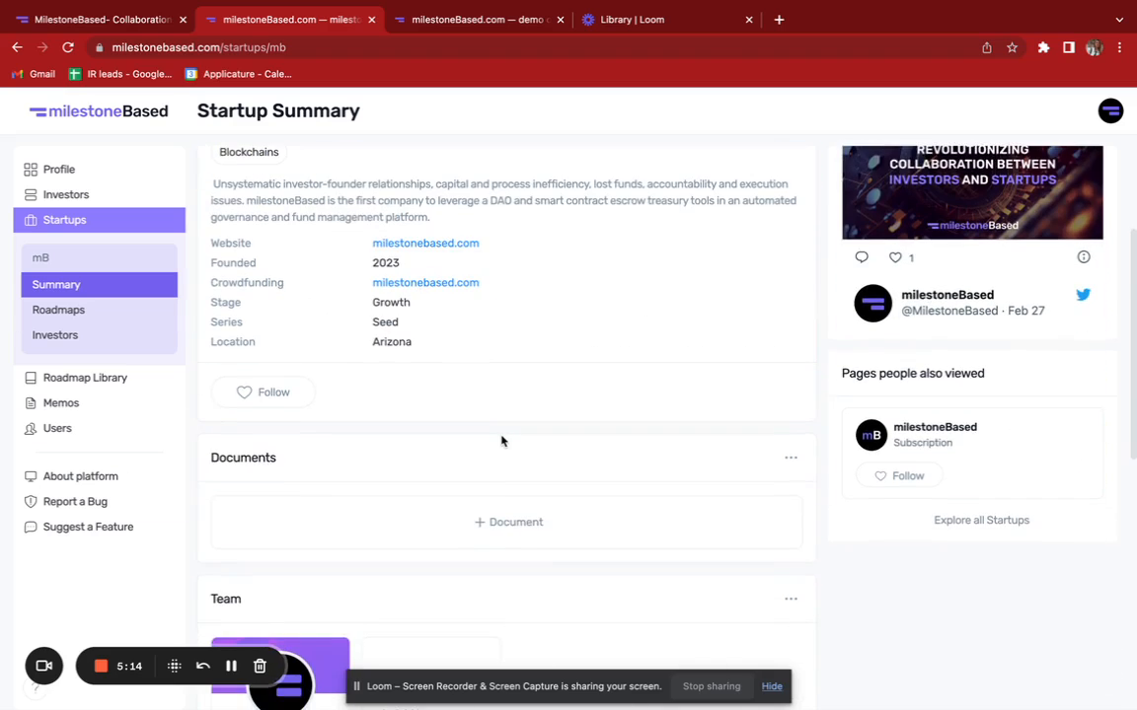
pyautogui.scroll(-1, 501, 441)
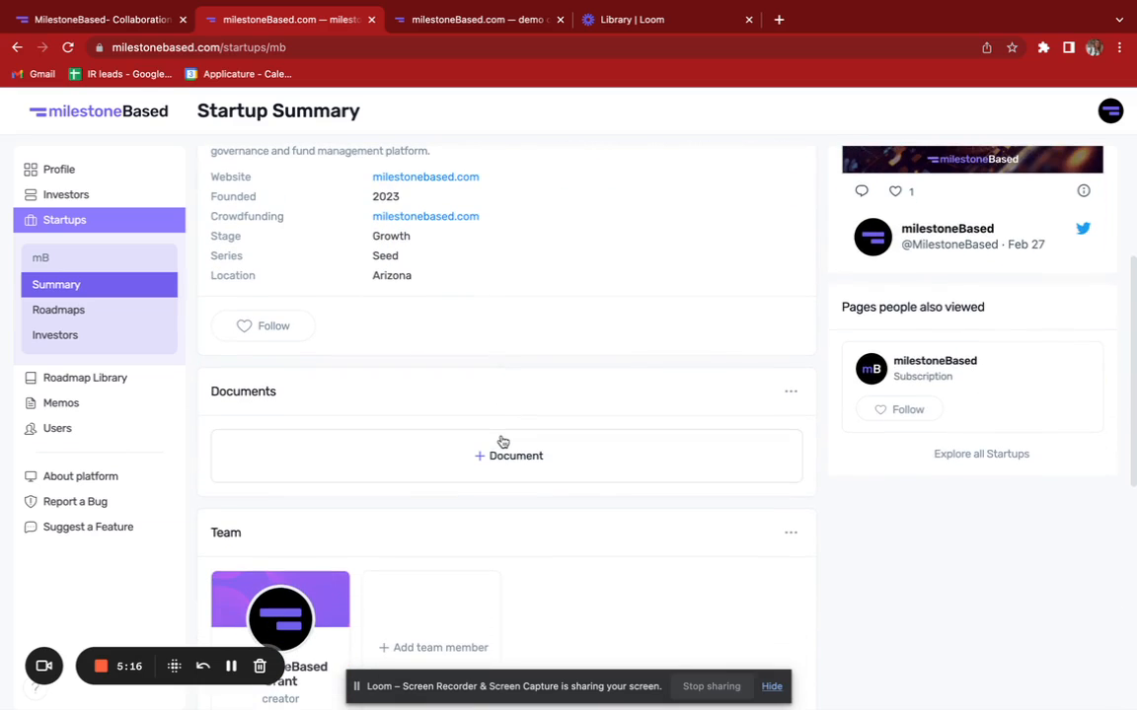
pyautogui.scroll(-2, 558, 335)
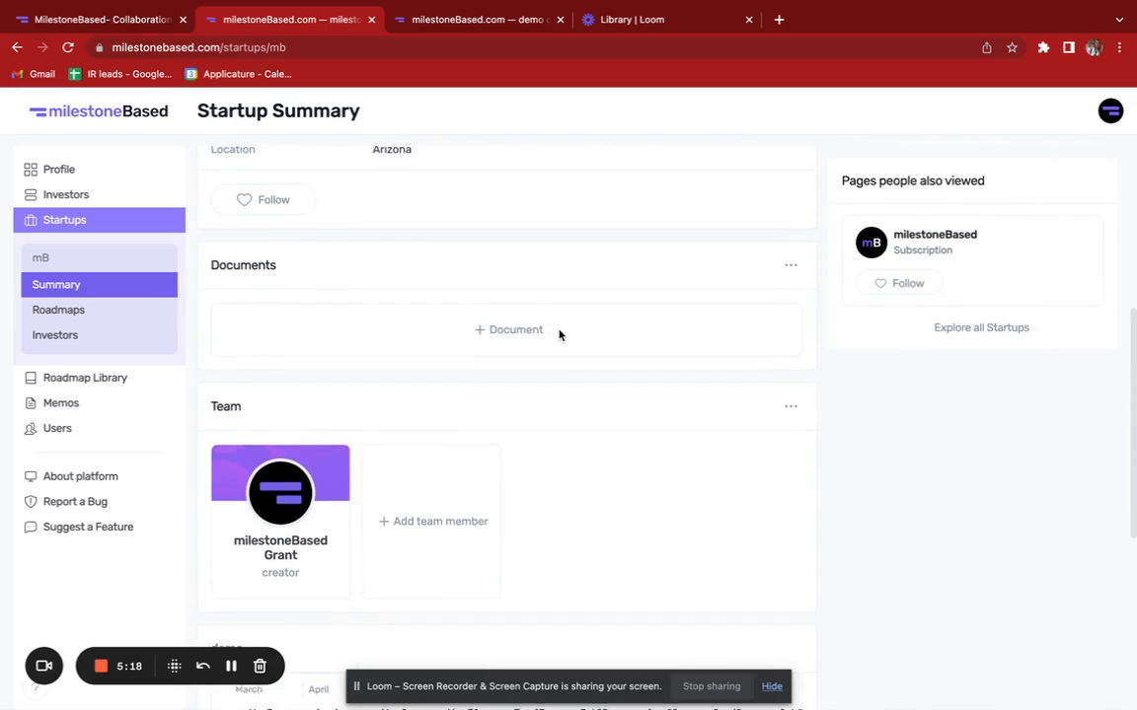
pyautogui.scroll(3, 561, 333)
pyautogui.scroll(-2, 534, 441)
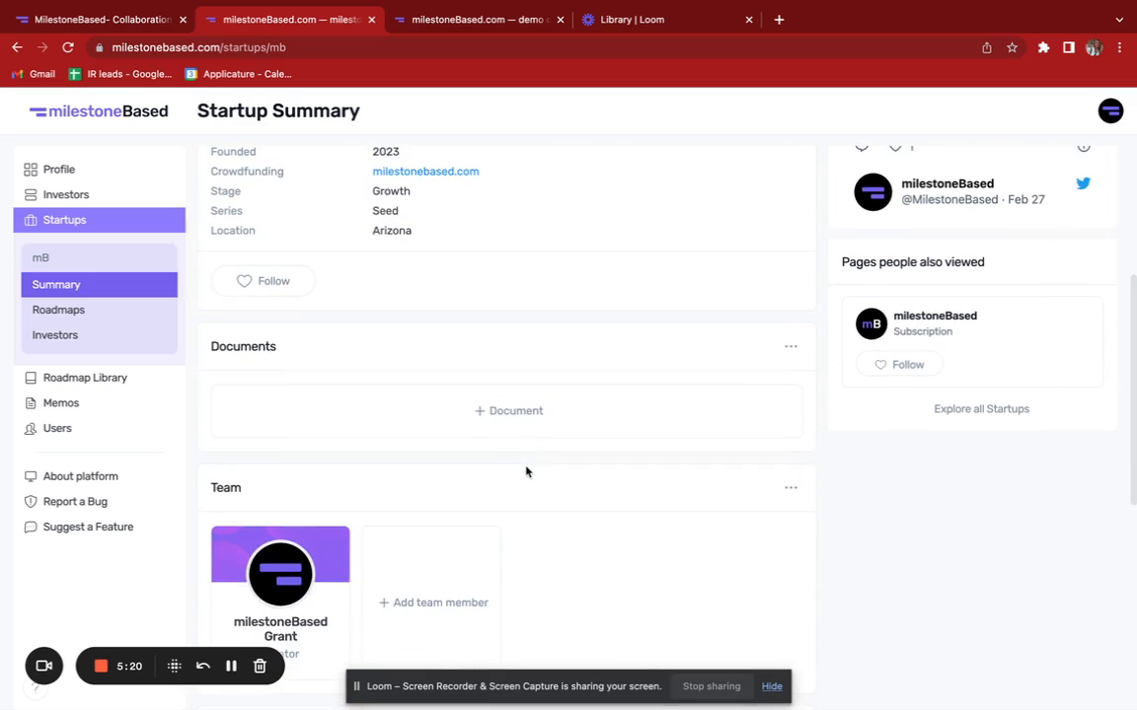
pyautogui.click(507, 430)
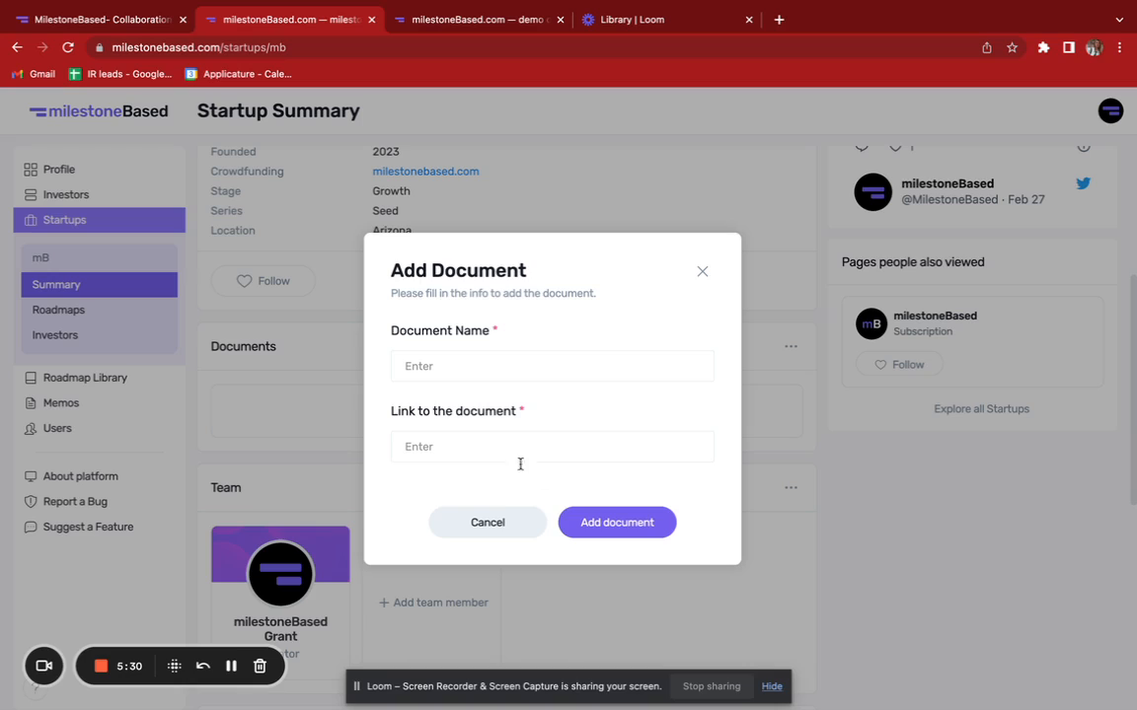
pyautogui.click(702, 273)
# View the new team member form in the mB startup's team section and close it unfilled.
pyautogui.scroll(-5, 592, 427)
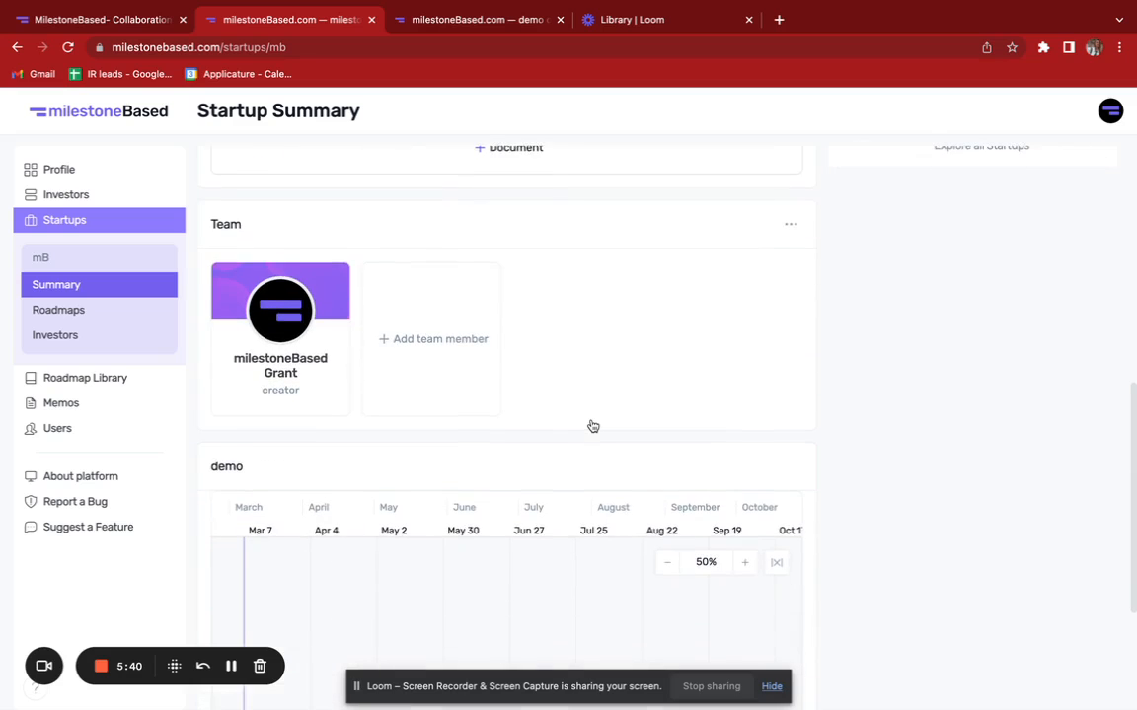
pyautogui.click(447, 341)
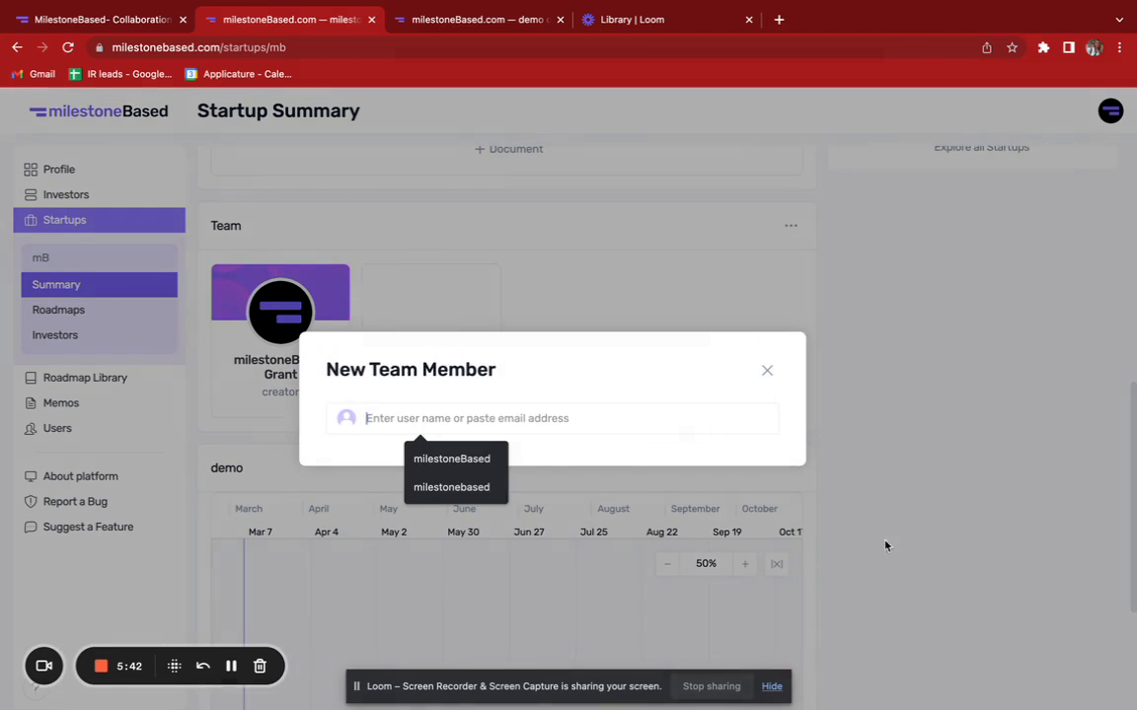
pyautogui.click(768, 372)
# Start a new roadmap from the mB startup's summary and name it mb1.
pyautogui.scroll(-3, 662, 435)
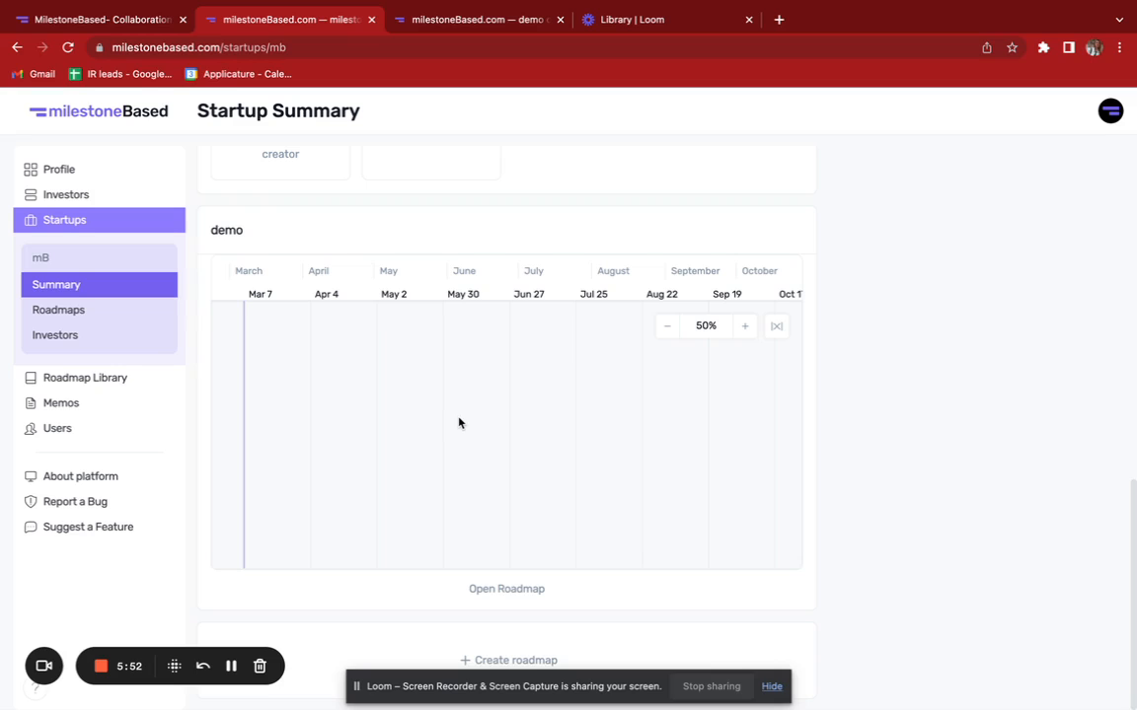
pyautogui.click(510, 662)
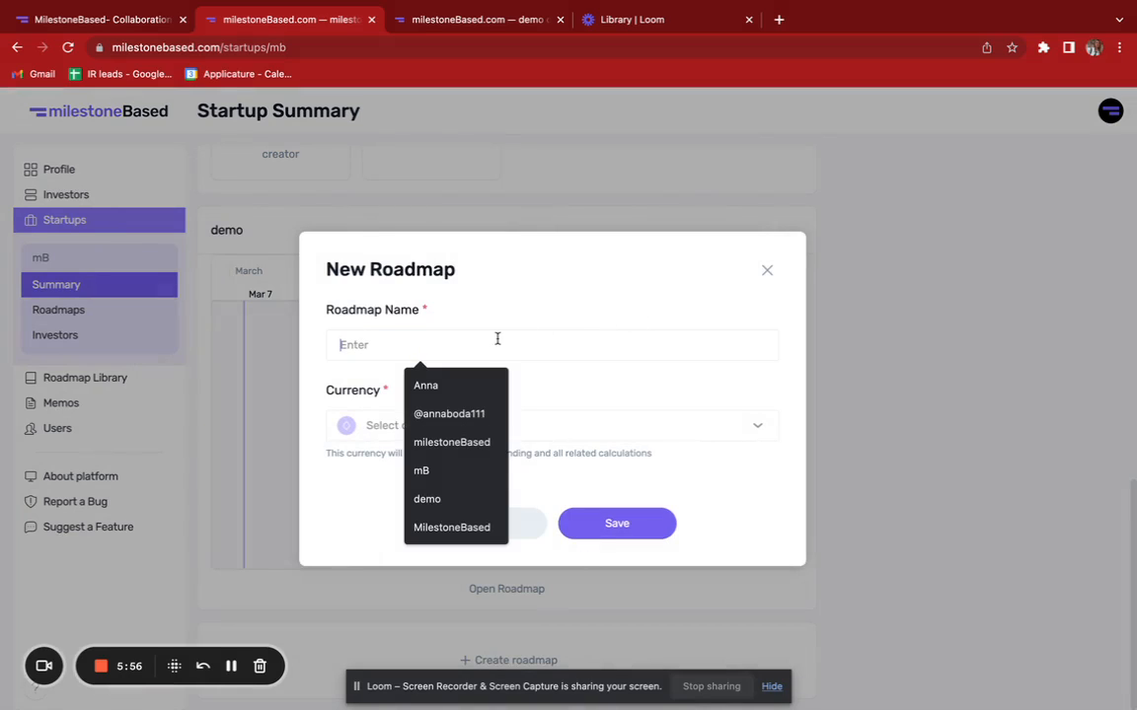
pyautogui.write('m')
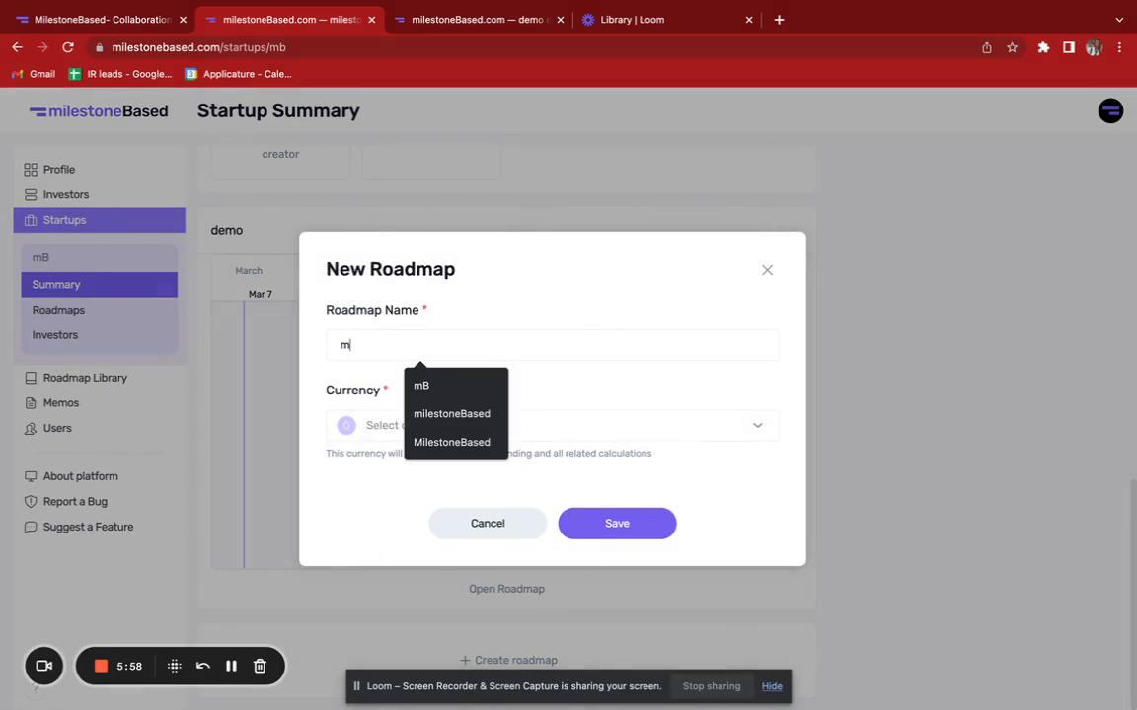
pyautogui.write('b')
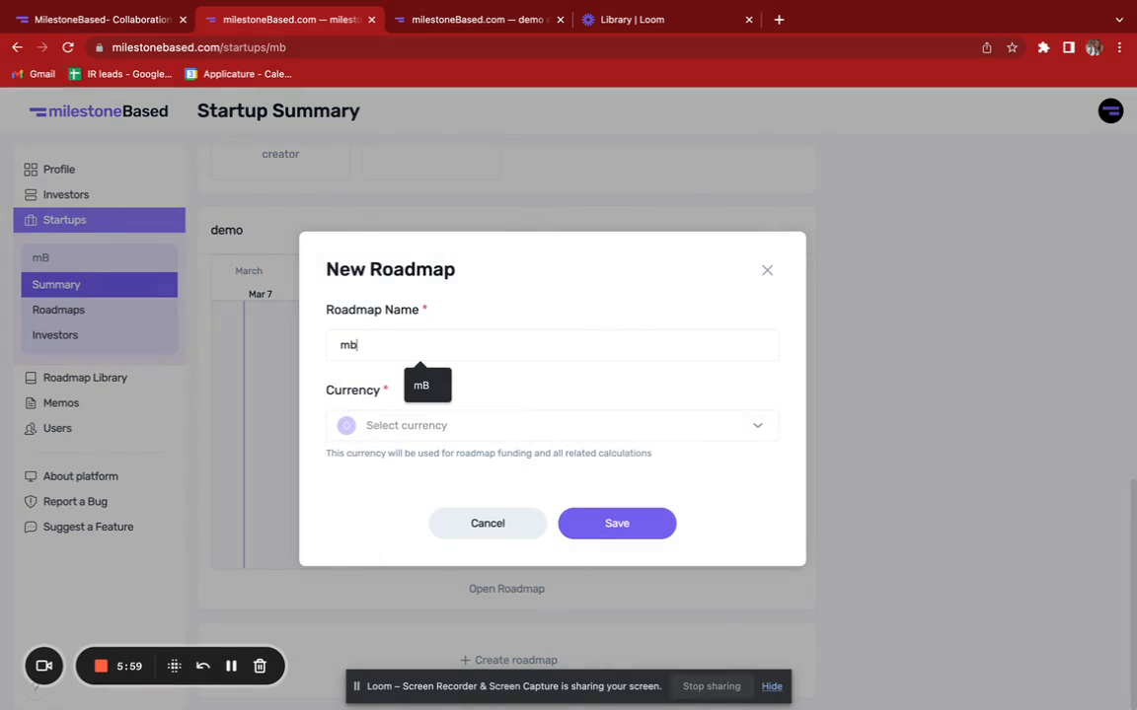
pyautogui.click(778, 696)
pyautogui.press('Escape')
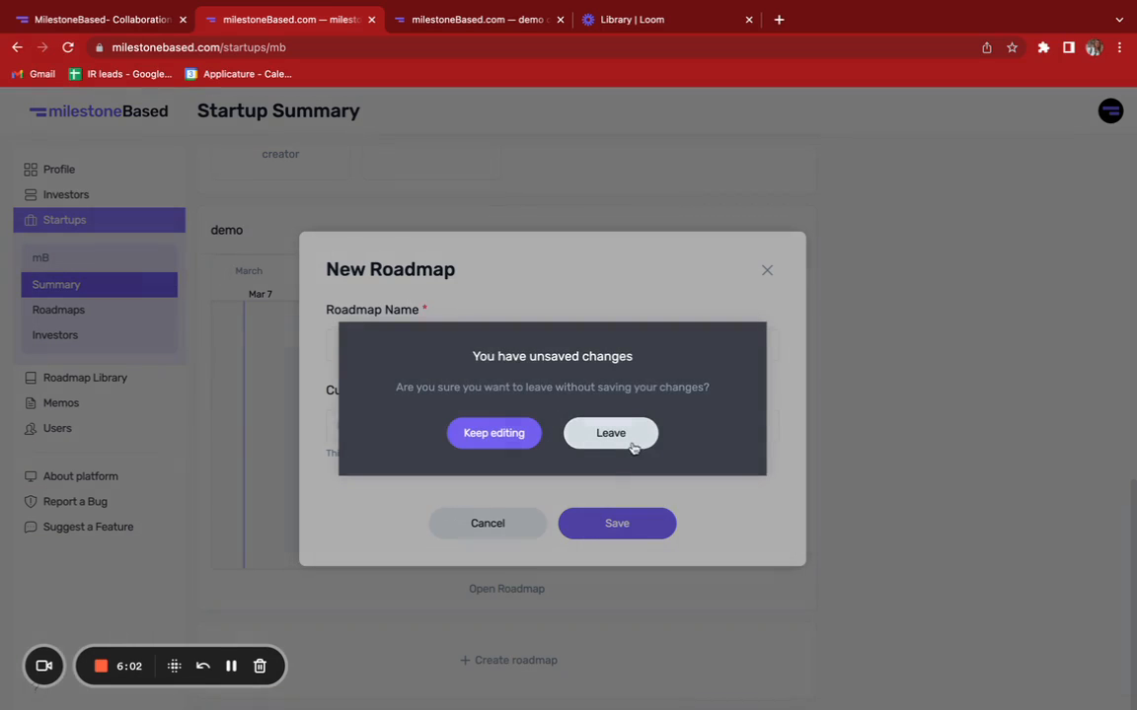
pyautogui.click(508, 434)
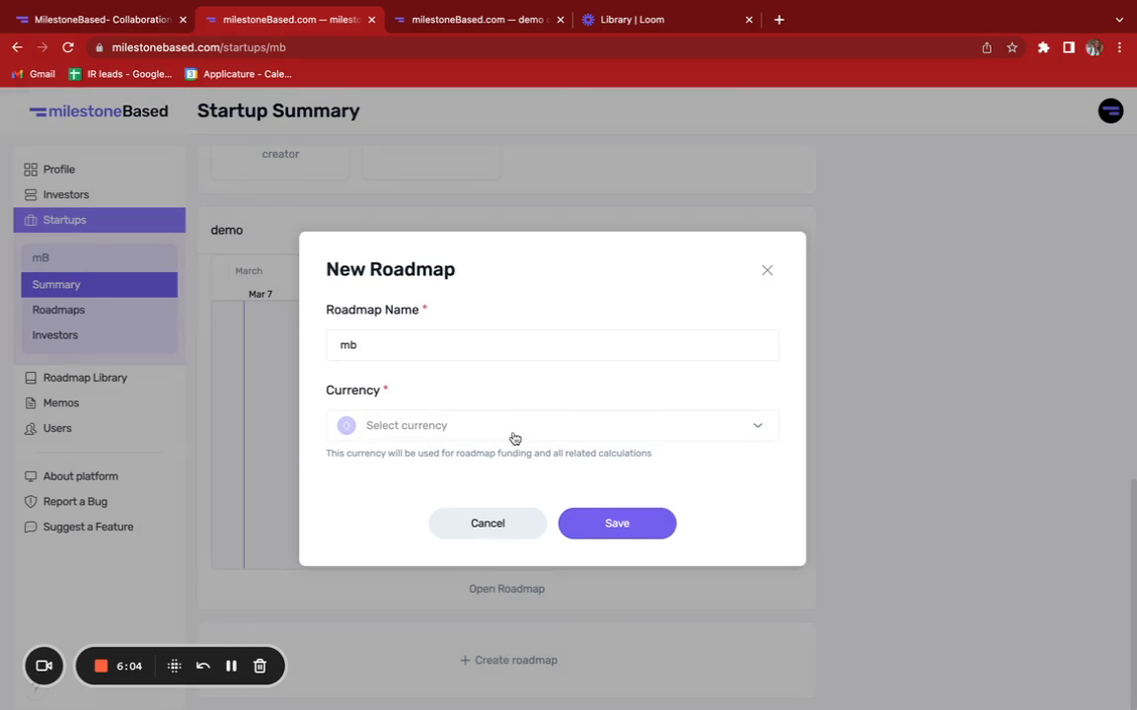
pyautogui.click(402, 351)
pyautogui.write('1')
# Set the new roadmap's currency to US Dollar (USD) and save the roadmap.
pyautogui.click(460, 434)
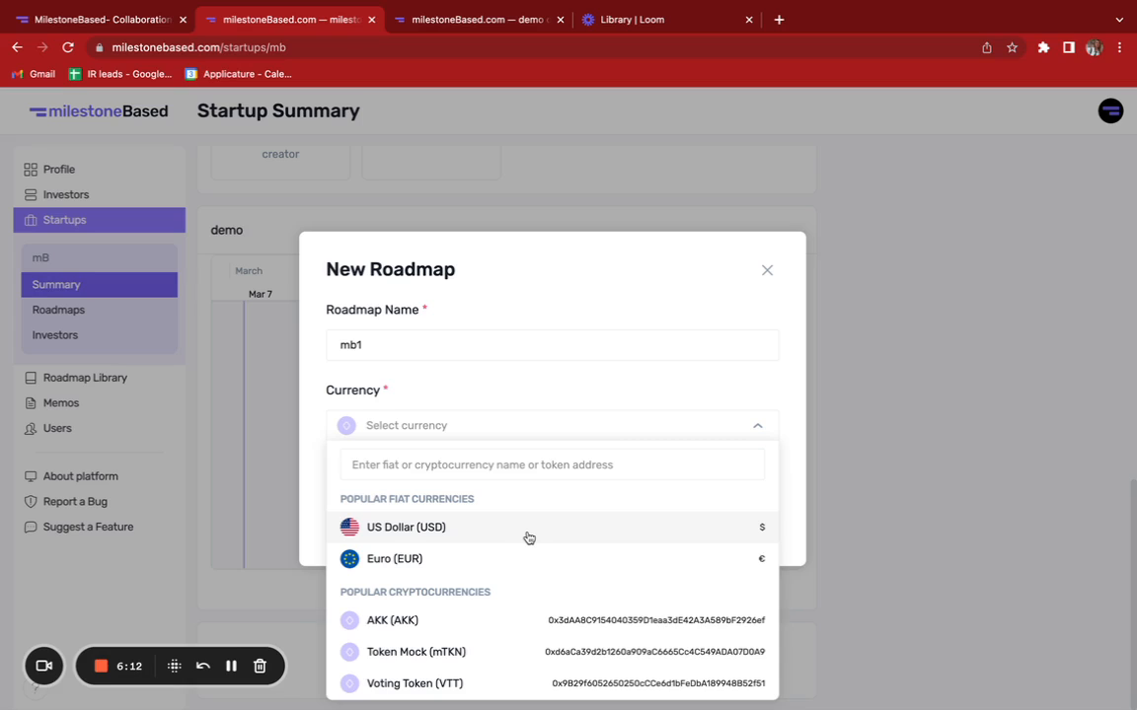
pyautogui.click(527, 538)
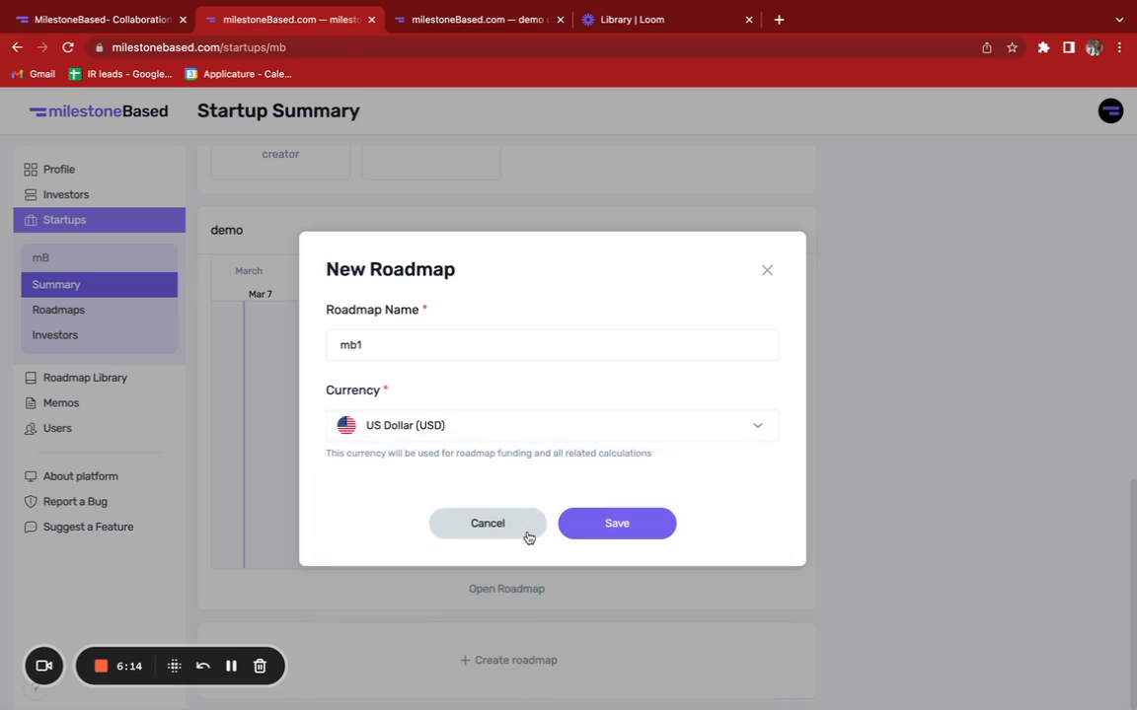
pyautogui.click(619, 521)
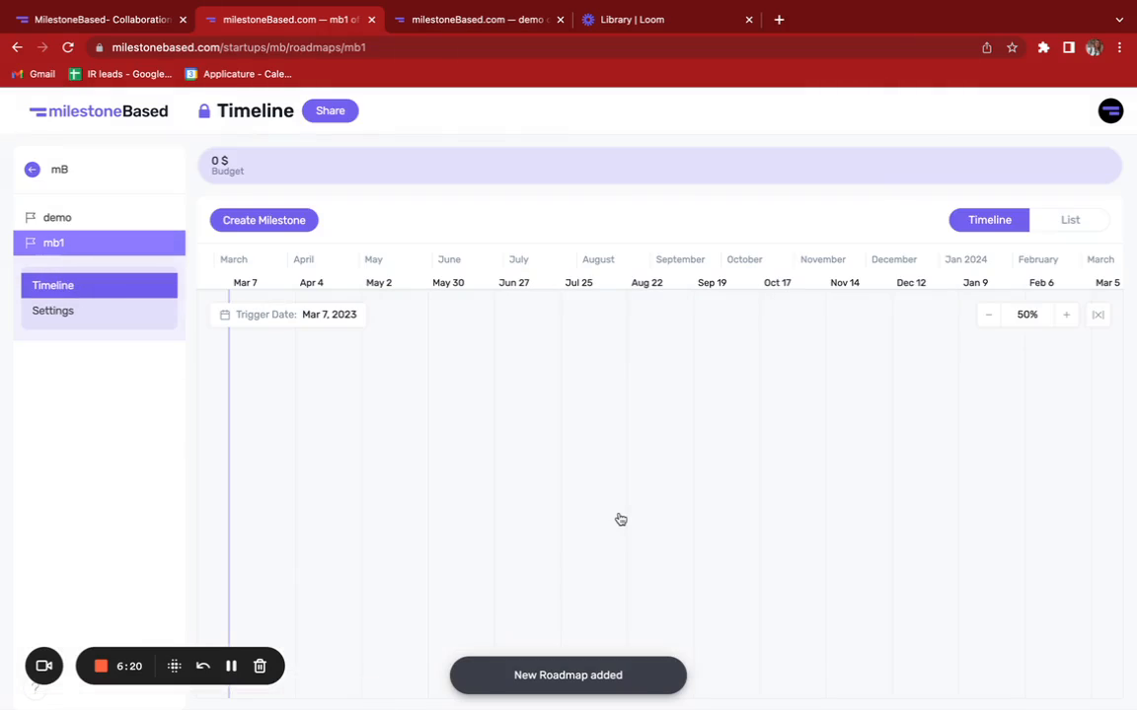
# Start a new milestone in the mb1 roadmap, naming it demo and choosing the MVP type.
pyautogui.moveTo(846, 8)
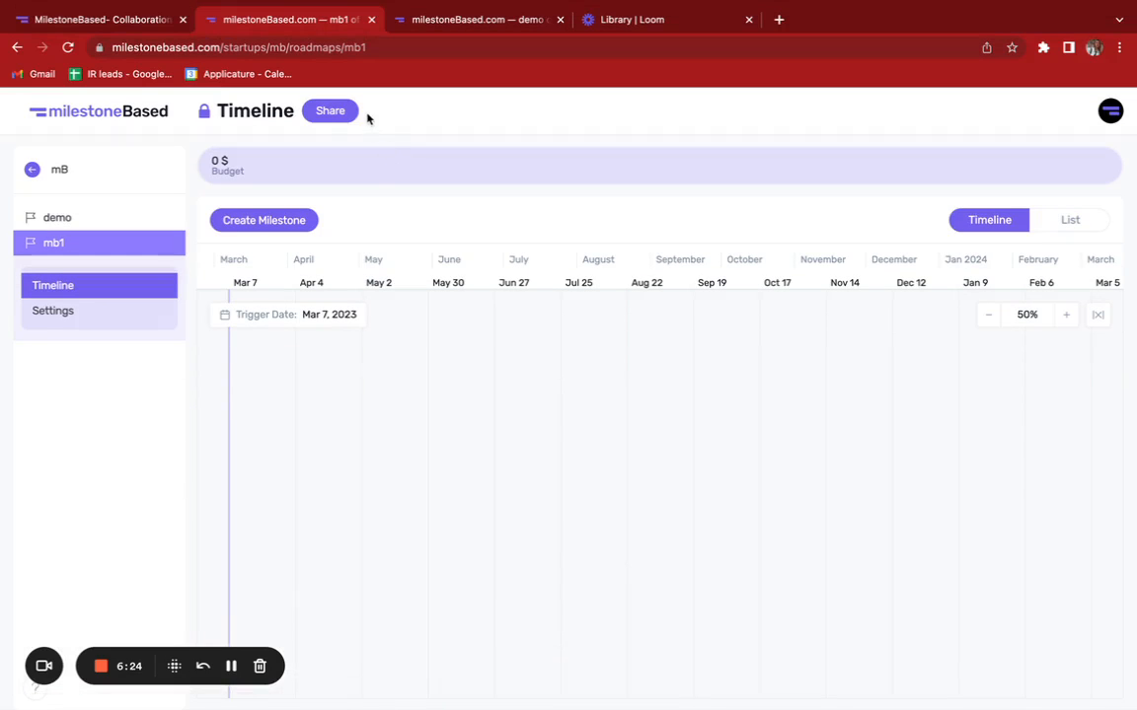
pyautogui.click(246, 215)
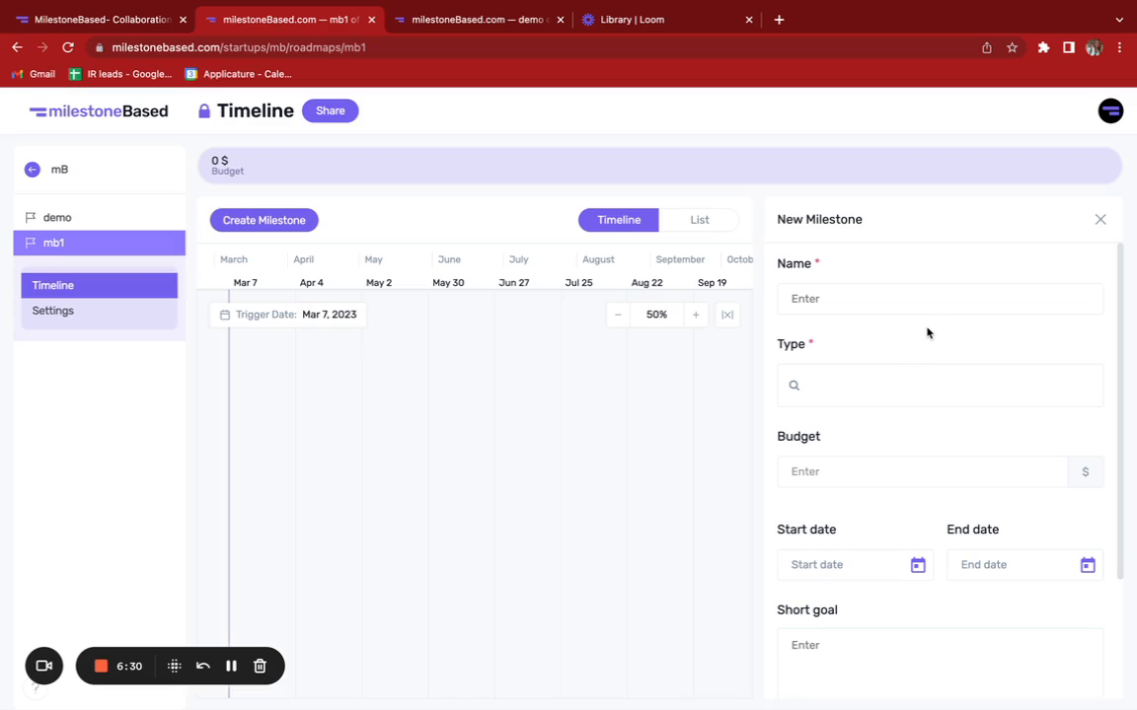
pyautogui.click(873, 306)
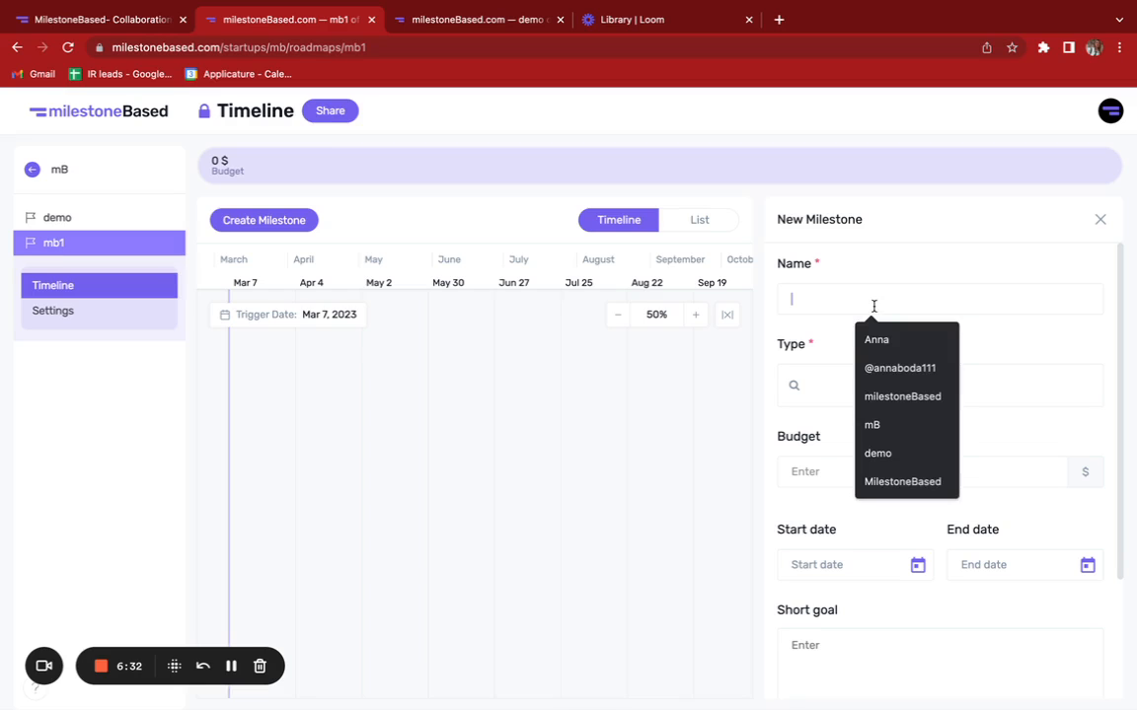
pyautogui.click(877, 453)
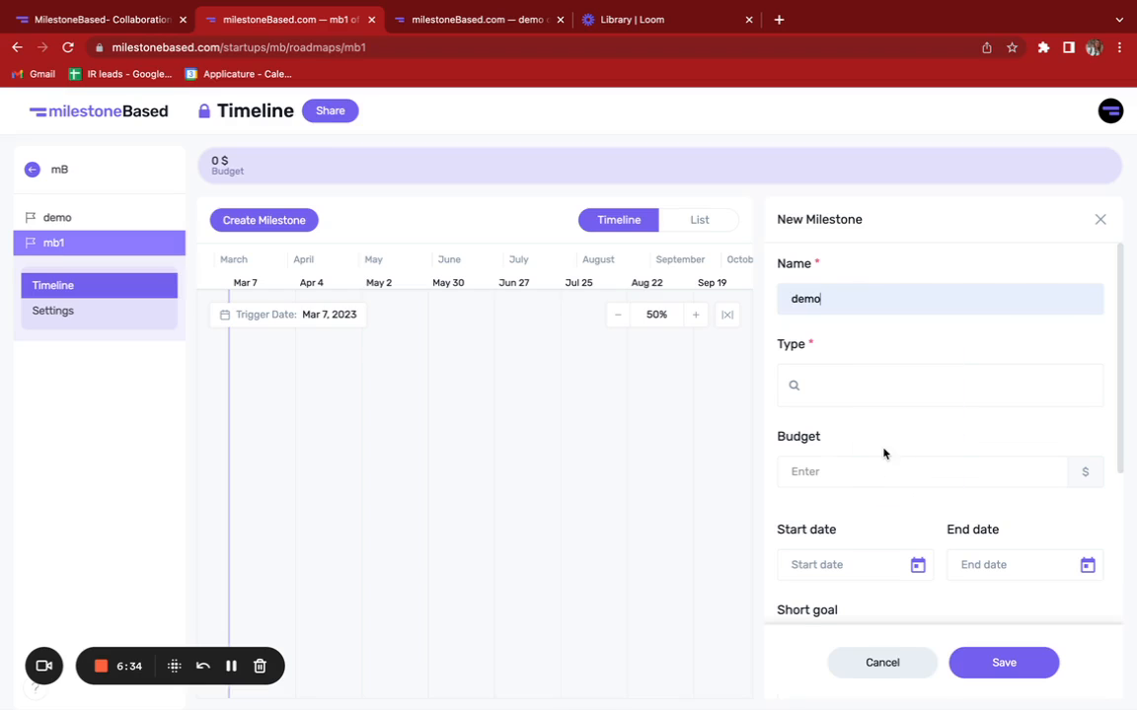
pyautogui.click(840, 380)
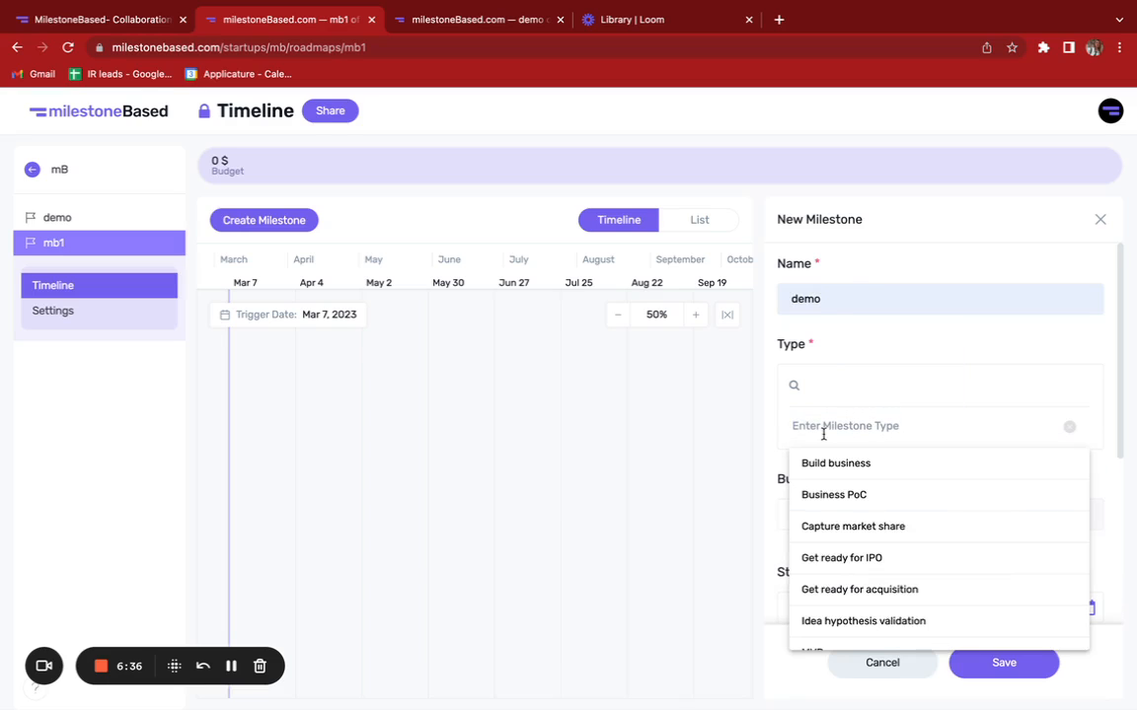
pyautogui.scroll(-3, 861, 523)
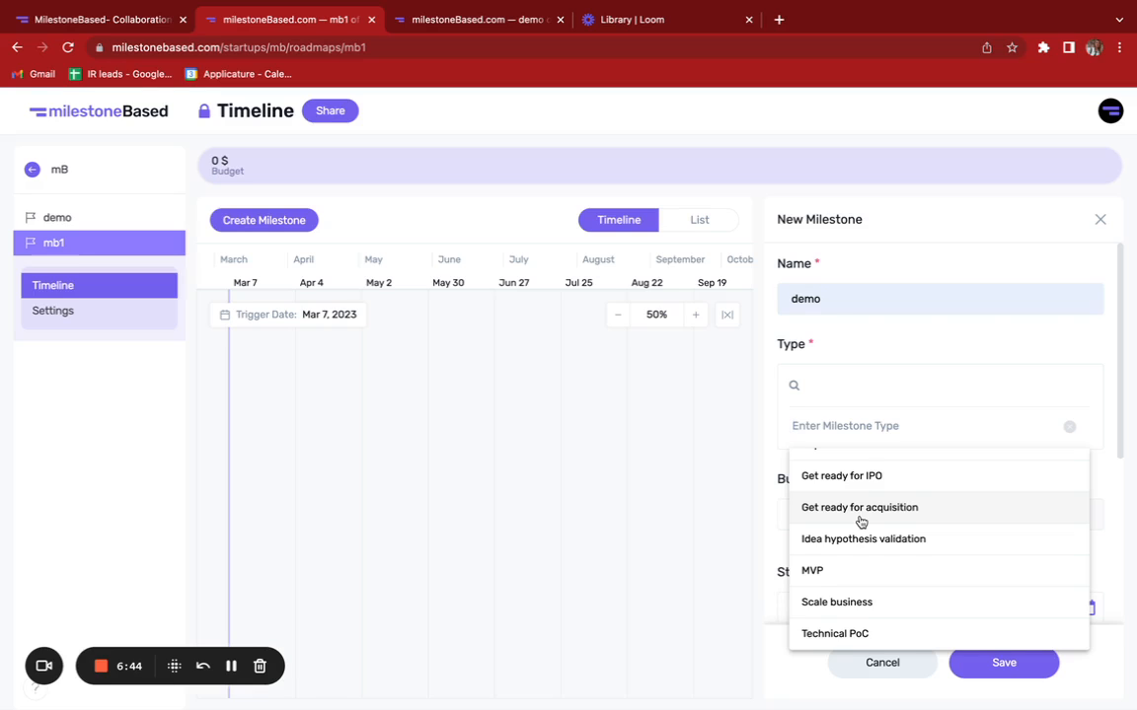
pyautogui.scroll(3, 861, 523)
pyautogui.click(819, 572)
# Give the milestone a budget of 2000 $, a start date of 3/12/2023 and an end date of 3/16/2023.
pyautogui.click(843, 468)
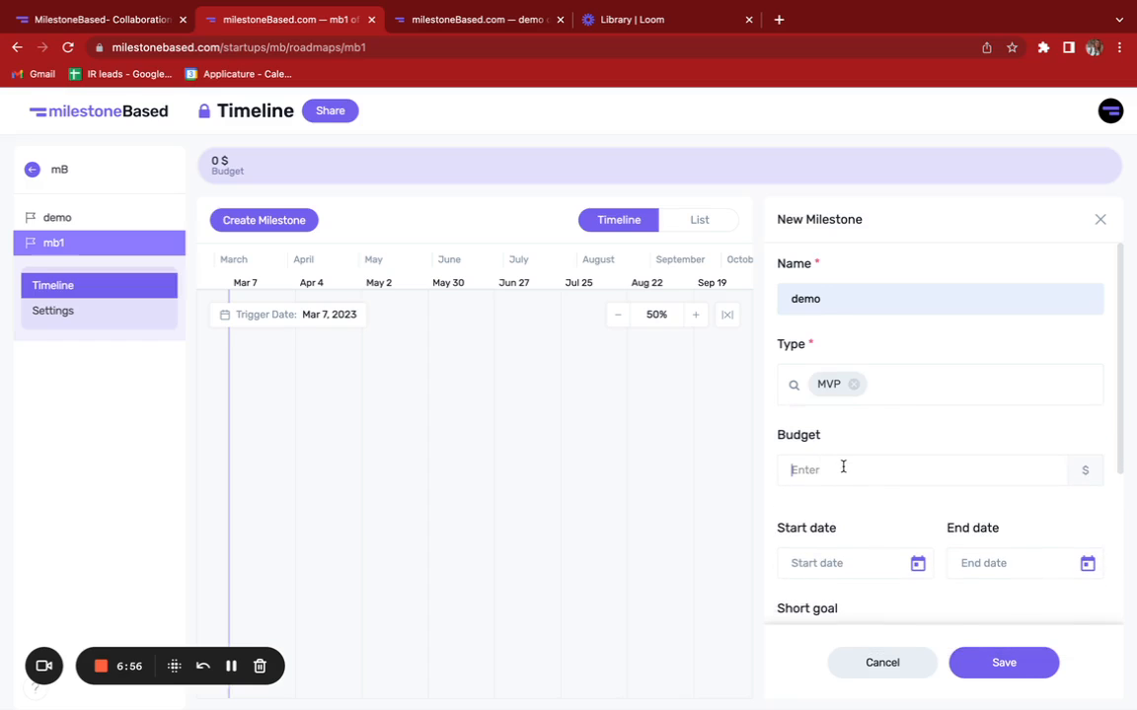
pyautogui.write('2000')
pyautogui.scroll(-1, 844, 549)
pyautogui.scroll(-1, 843, 550)
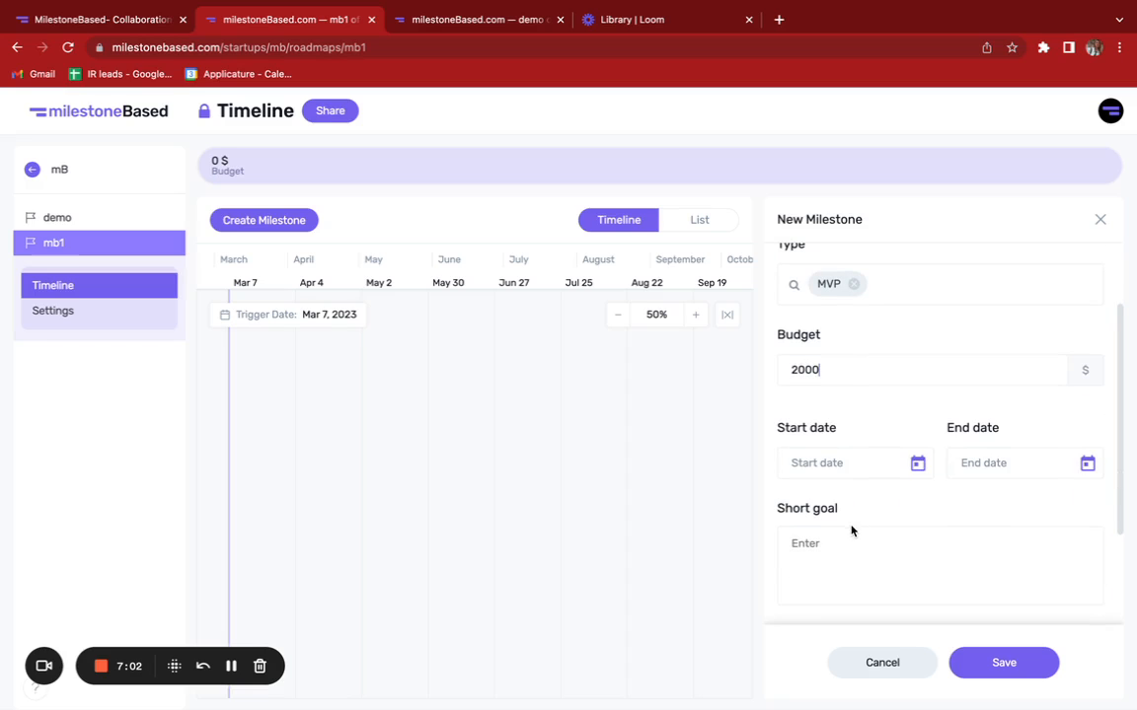
pyautogui.click(917, 463)
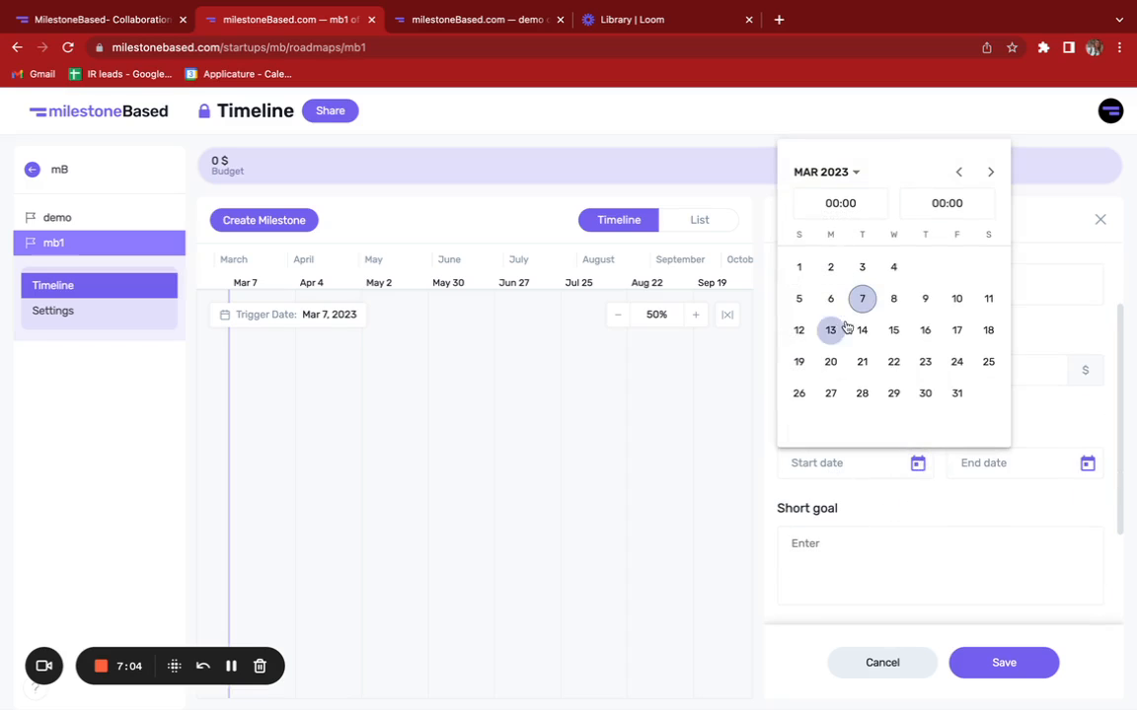
pyautogui.click(804, 338)
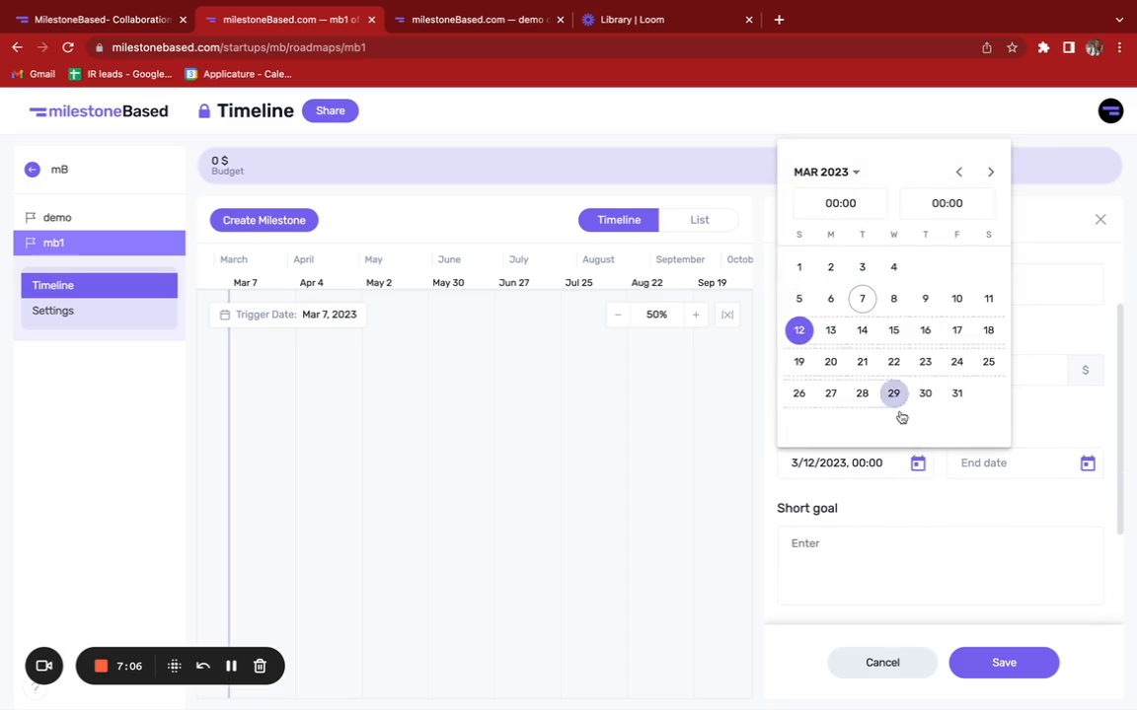
pyautogui.click(1061, 476)
pyautogui.click(1085, 465)
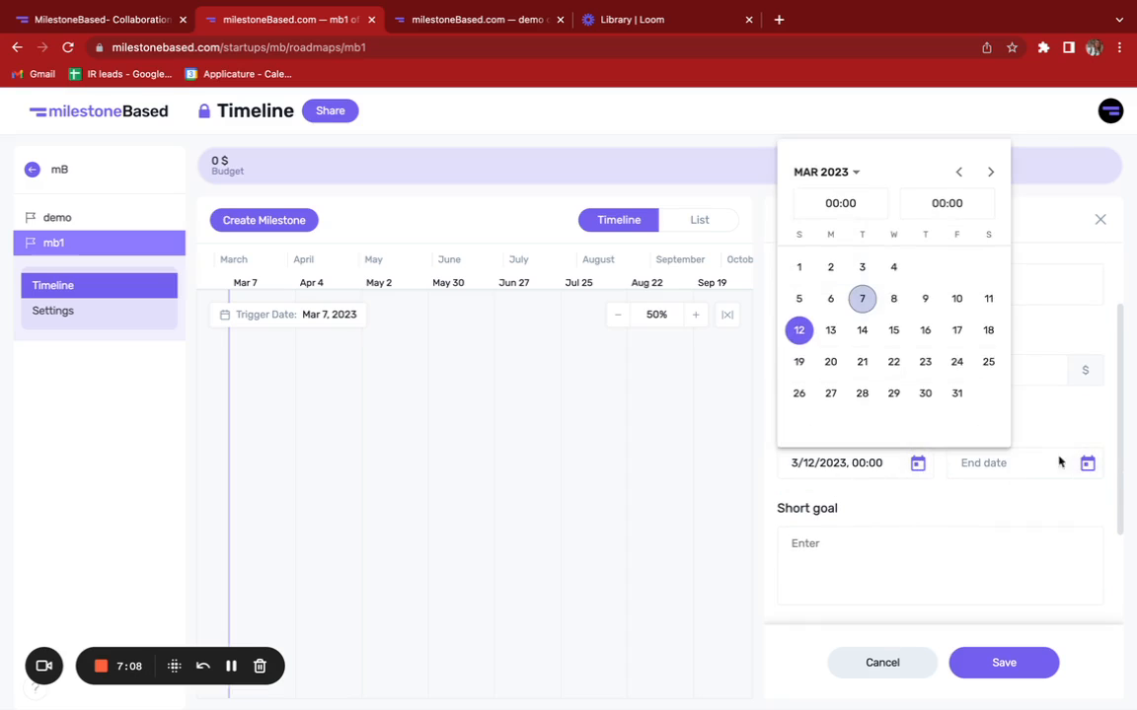
pyautogui.click(936, 330)
# Enter "hfdh" as the short goal and "d;lkj;a\" as the long goal, and save the milestone.
pyautogui.scroll(-2, 938, 526)
pyautogui.scroll(-1, 938, 526)
pyautogui.click(796, 398)
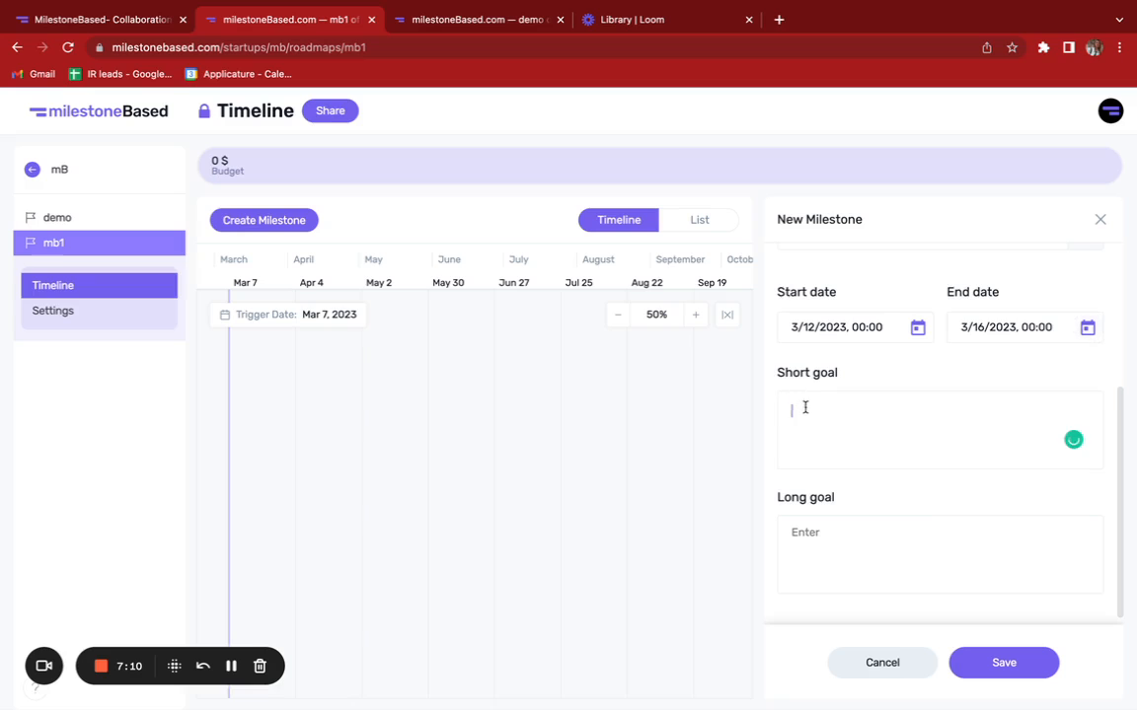
pyautogui.write('hfdh')
pyautogui.click(800, 536)
pyautogui.write('d;lkj;a\\')
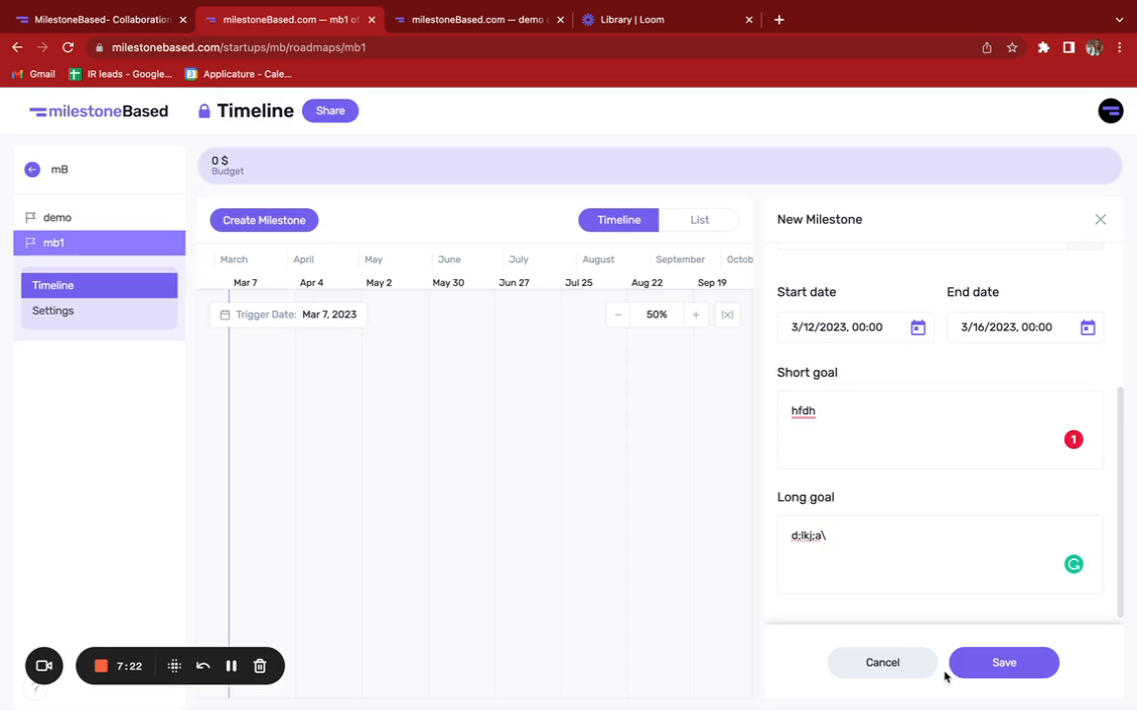
pyautogui.click(990, 662)
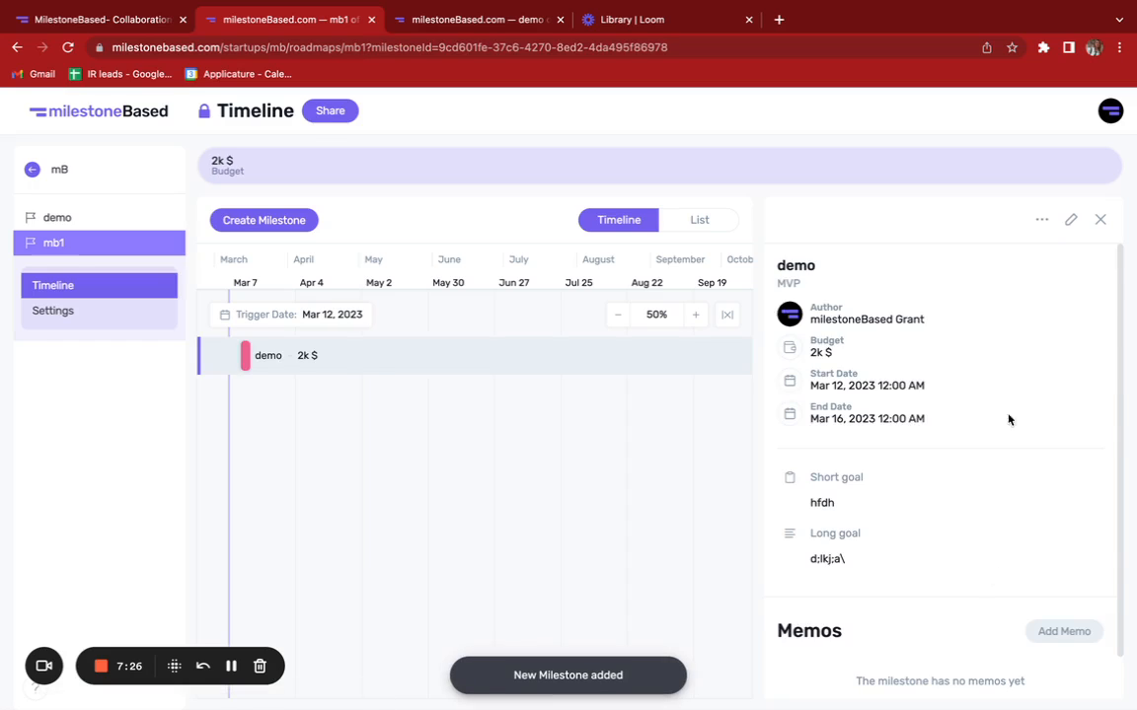
# Reschedule the demo milestone on the timeline to run from Apr 8 to May 23, 2023, and check it in the list view.
pyautogui.scroll(-1, 1008, 439)
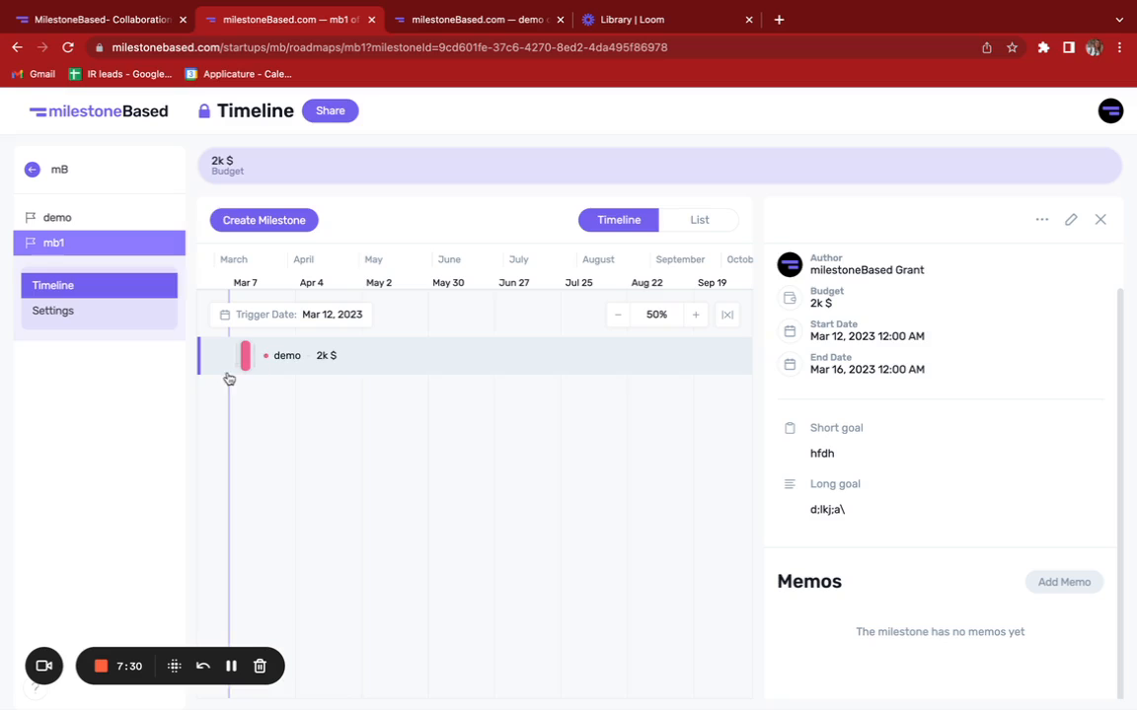
pyautogui.moveTo(245, 370); pyautogui.dragTo(412, 355)
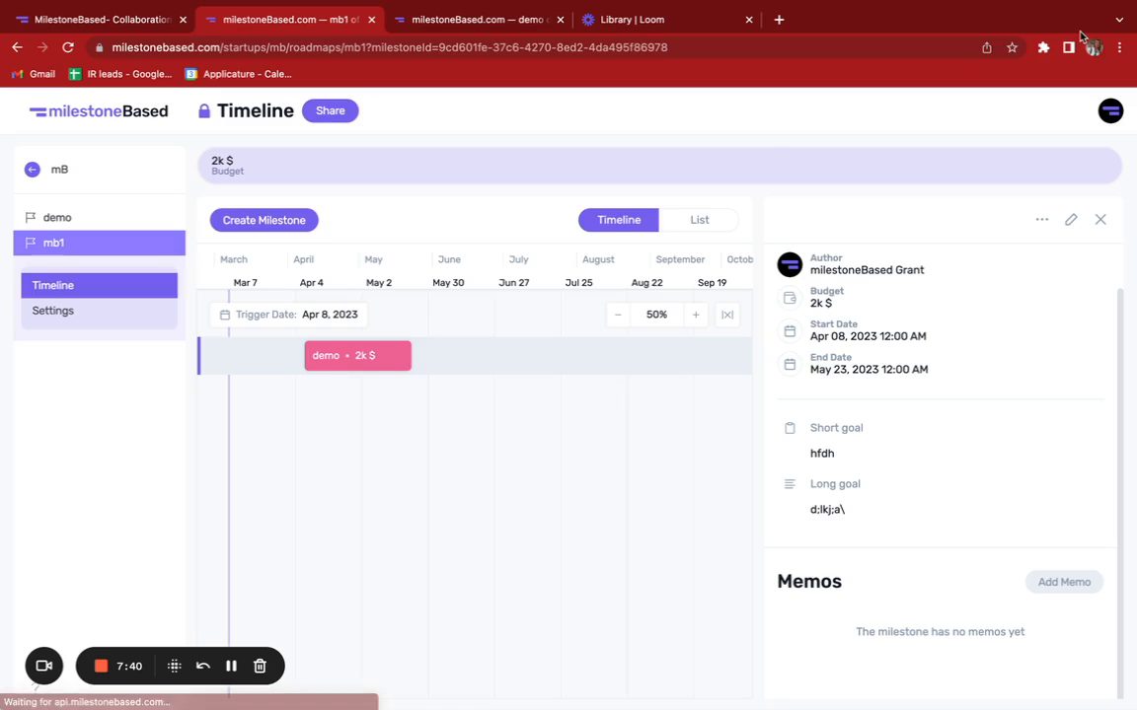
pyautogui.click(709, 223)
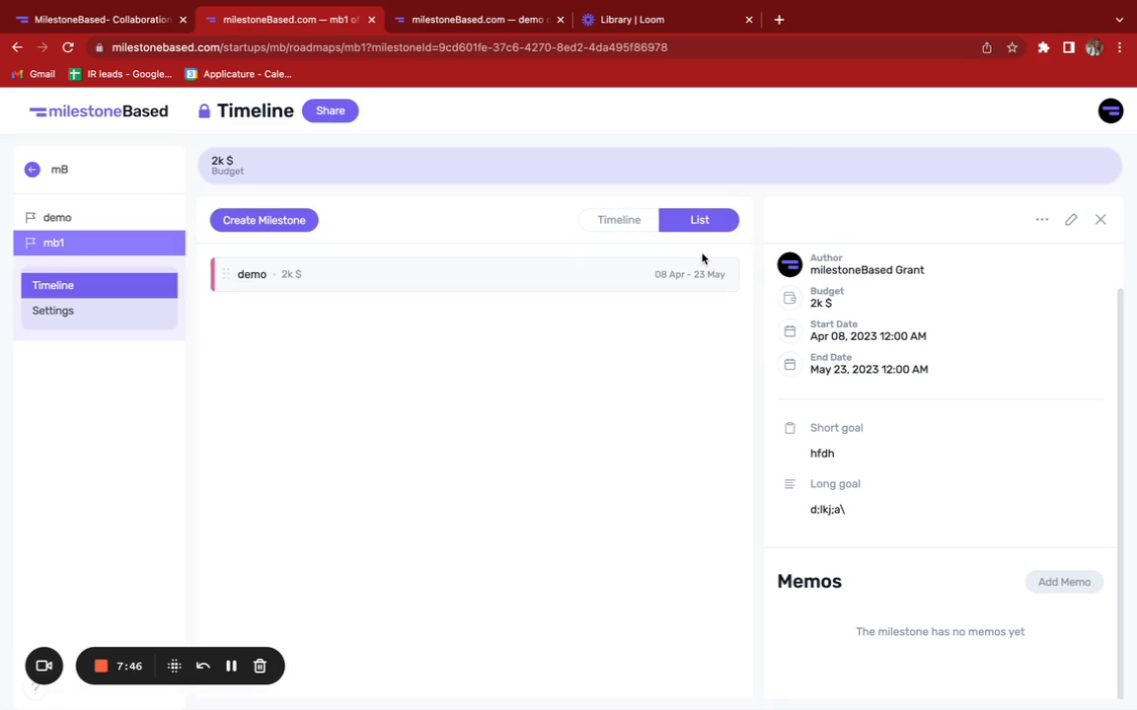
pyautogui.click(626, 233)
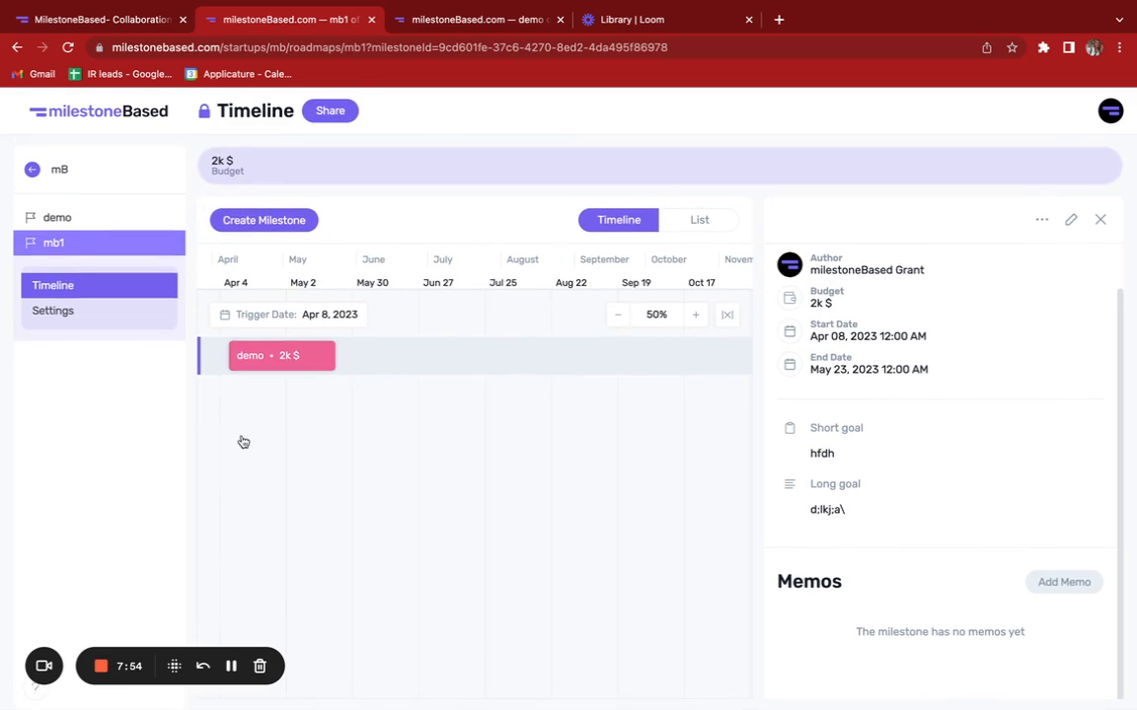
# Share the mb1 roadmap with the first suggested user, granting the "Attach and associate memos" permission.
pyautogui.click(330, 111)
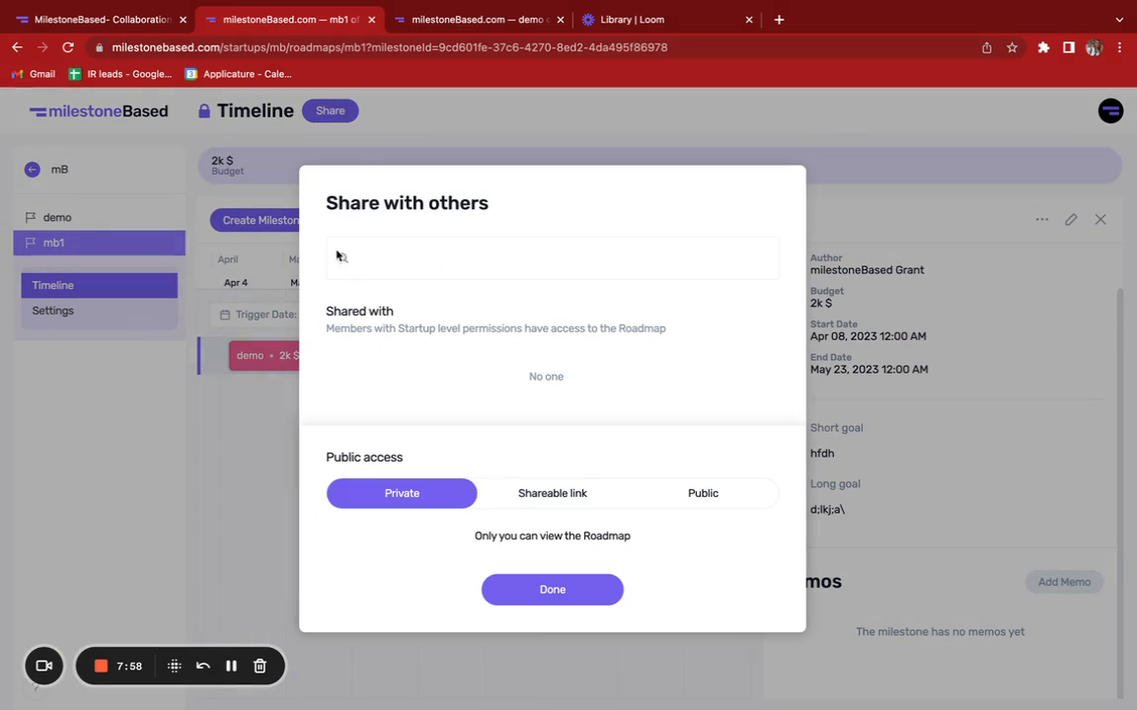
pyautogui.click(350, 259)
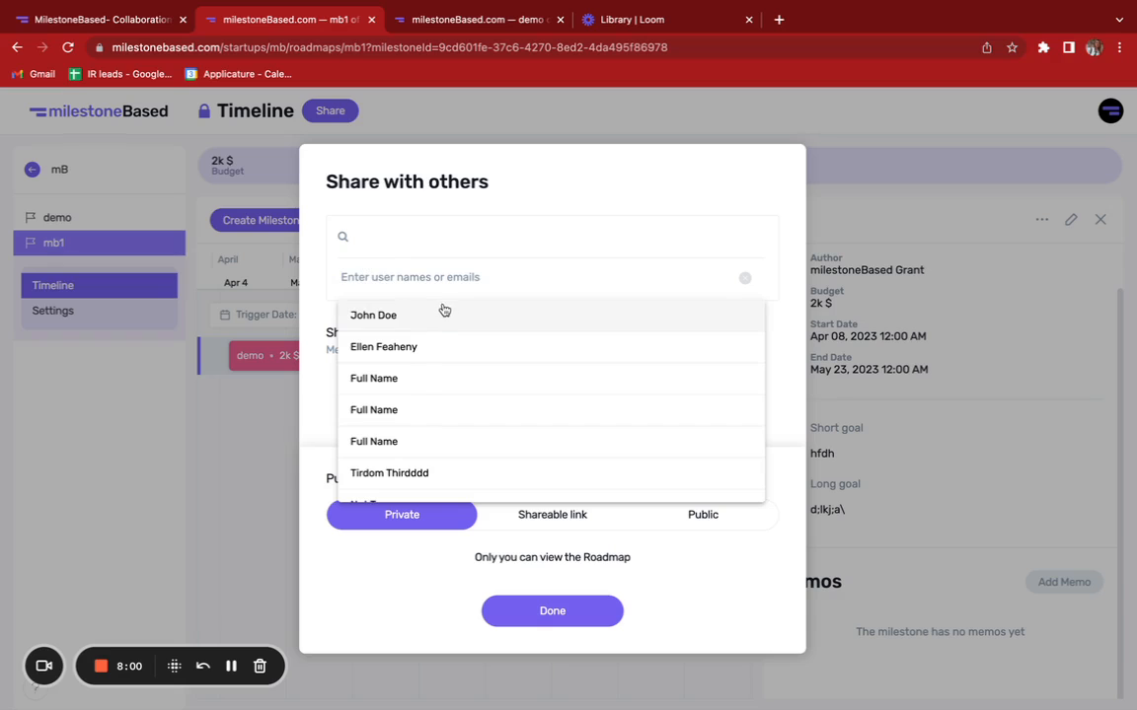
pyautogui.click(483, 316)
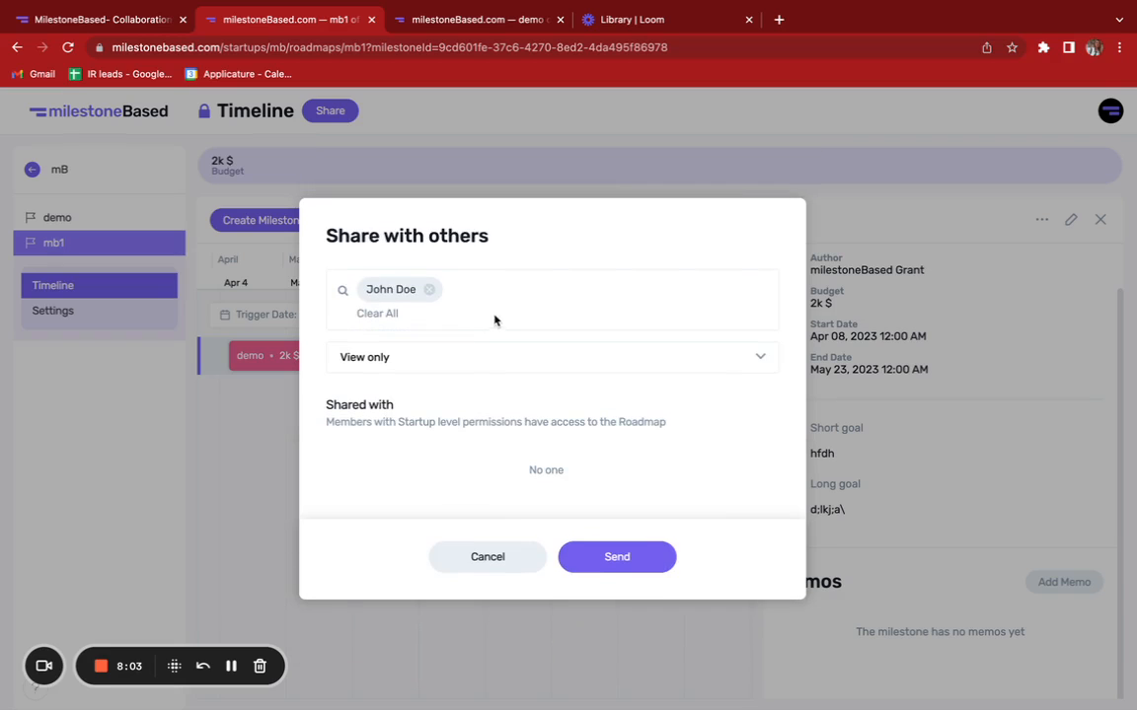
pyautogui.click(395, 361)
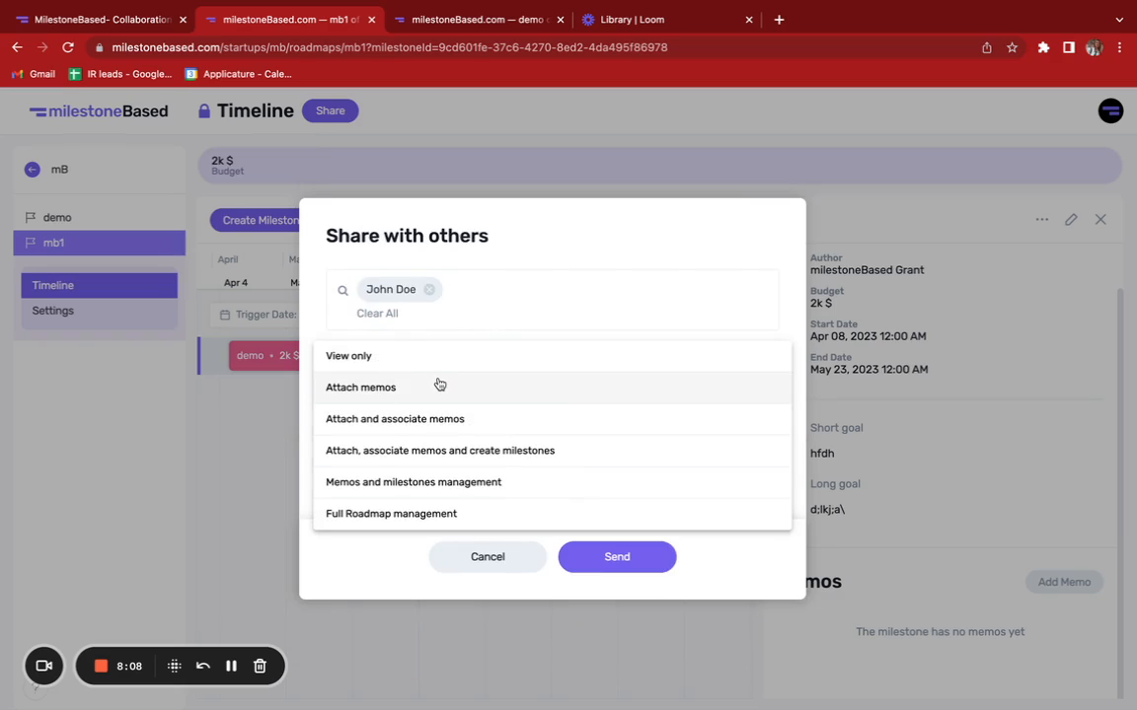
pyautogui.rightClick(499, 423)
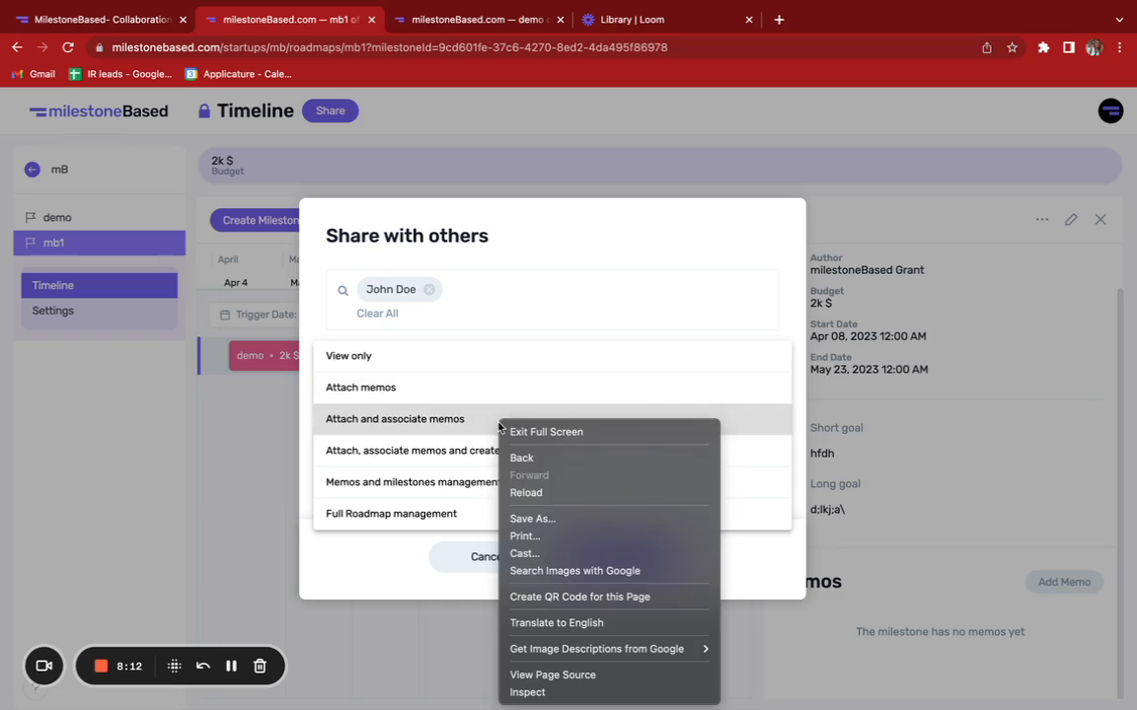
pyautogui.press('Escape')
pyautogui.click(413, 418)
pyautogui.click(636, 558)
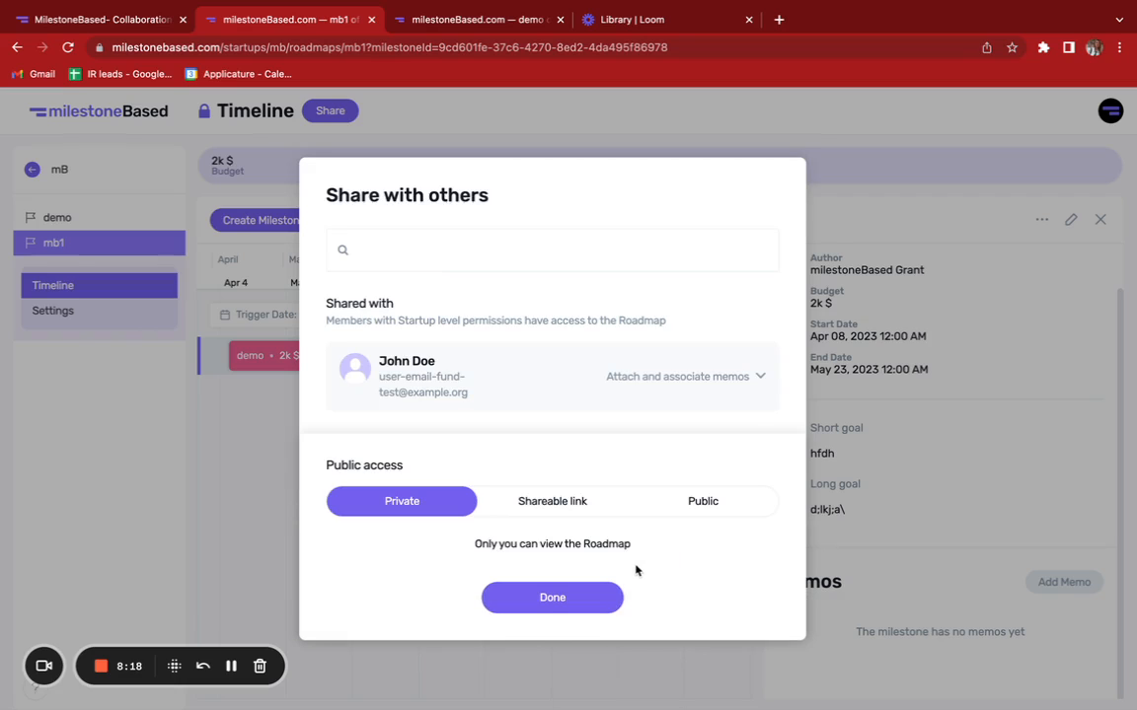
pyautogui.click(578, 603)
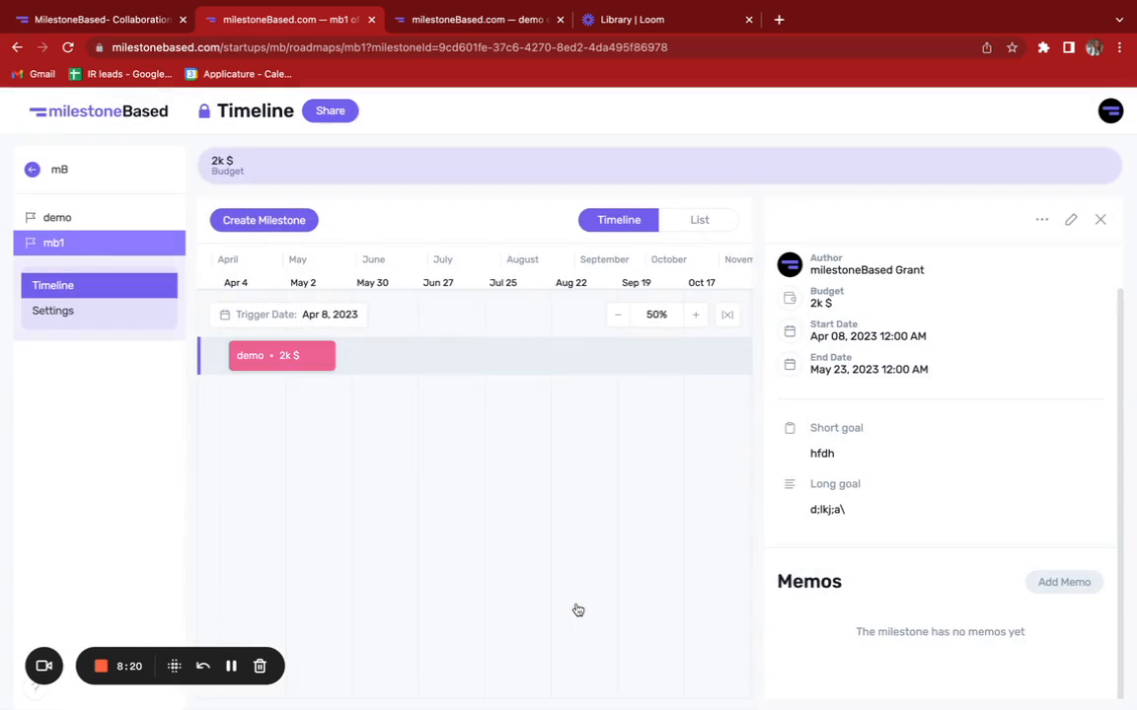